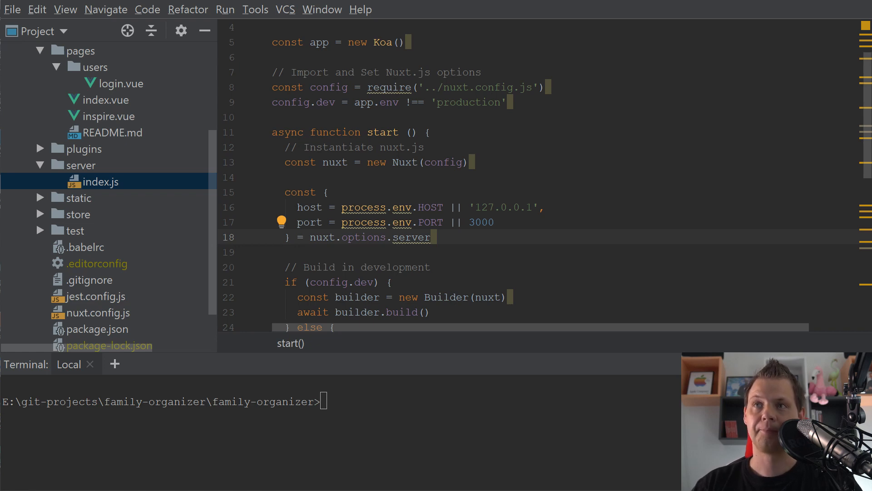
- Run npm install koa-router in the terminal, then restart the dev server with npm run dev
click(322, 418)
text(npm install koa-router)
key(Return)
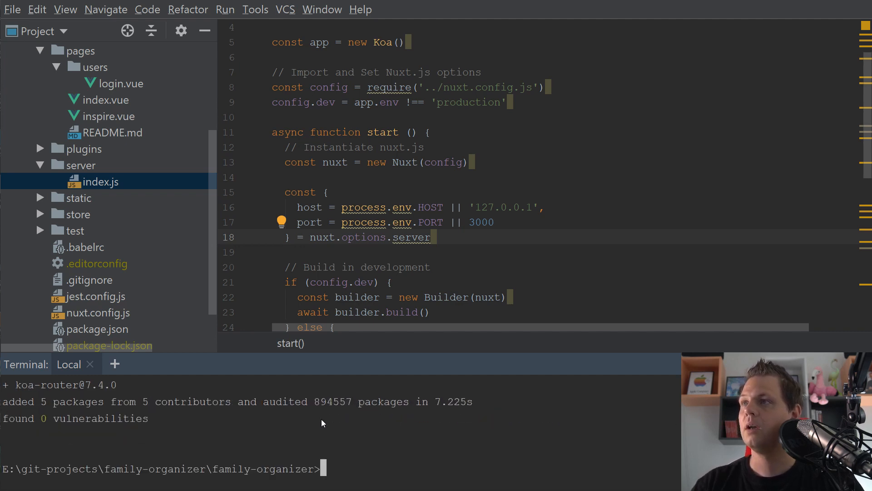
key(Up)
key(Up)
key(Up)
key(Escape)
key(Up)
key(Return)
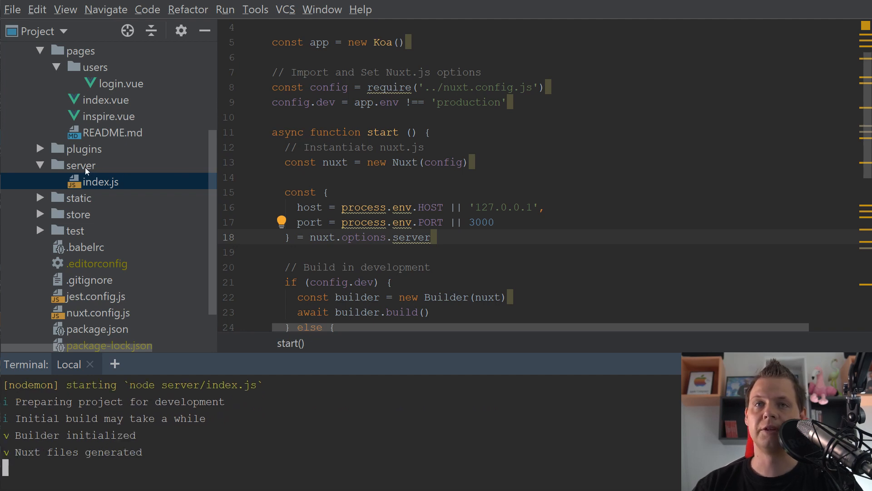
scroll(368, 189, up, 1)
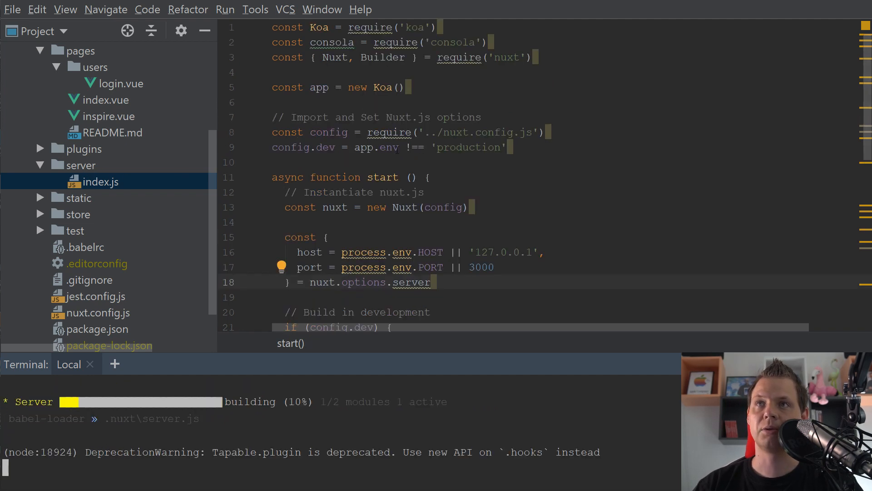
- Duplicate the Koa require line into const Router = require('koa-router')
click(469, 27)
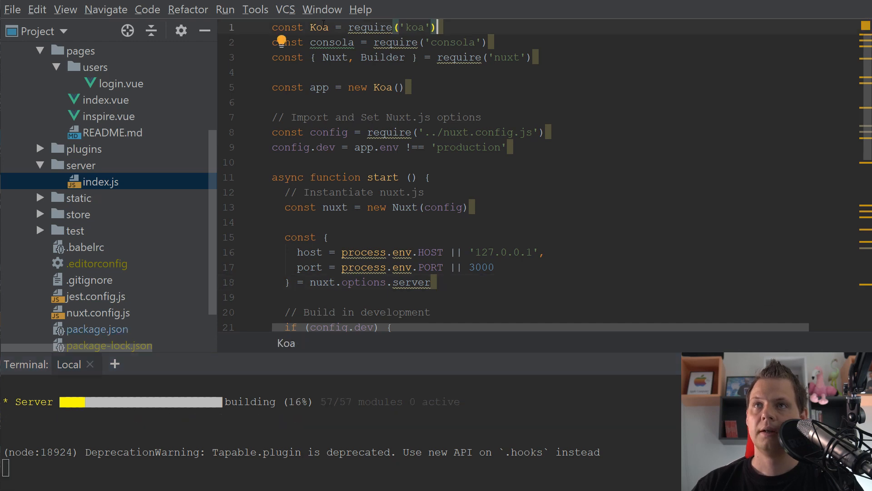
key(ctrl+d)
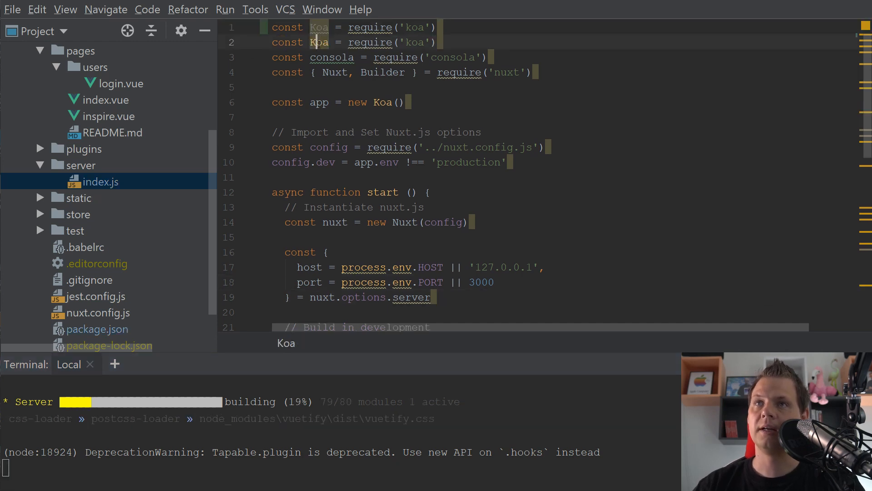
double_click(319, 42)
text(Router)
key(Right)
key(Right)
key(Right)
key(Right)
key(Right)
key(Right)
key(Right)
key(Right)
text(-router)
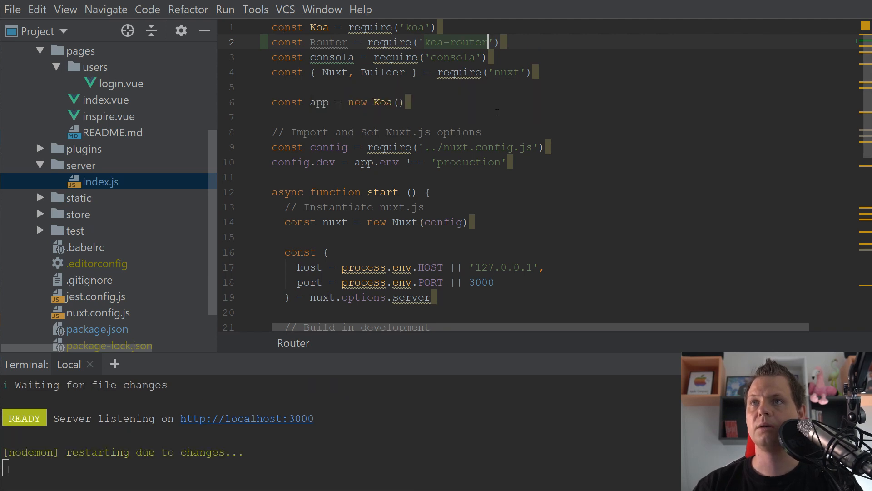
scroll(508, 130, down, 1)
scroll(504, 136, down, 3)
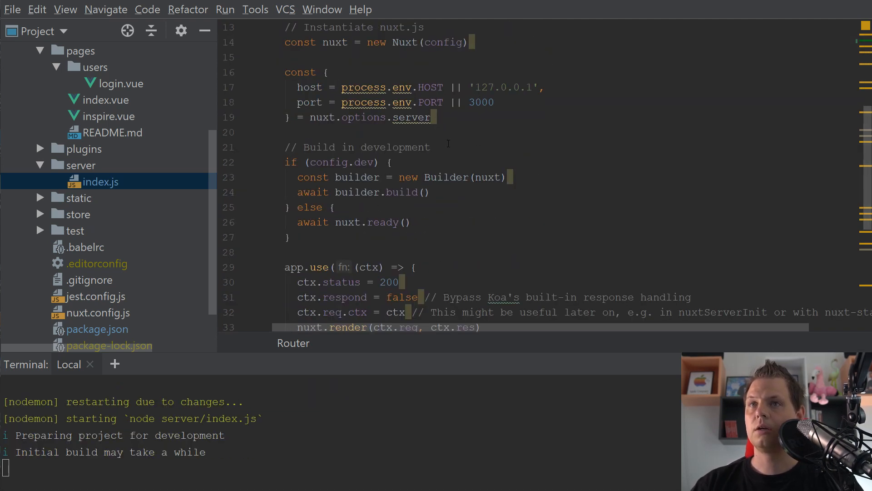
scroll(449, 143, down, 2)
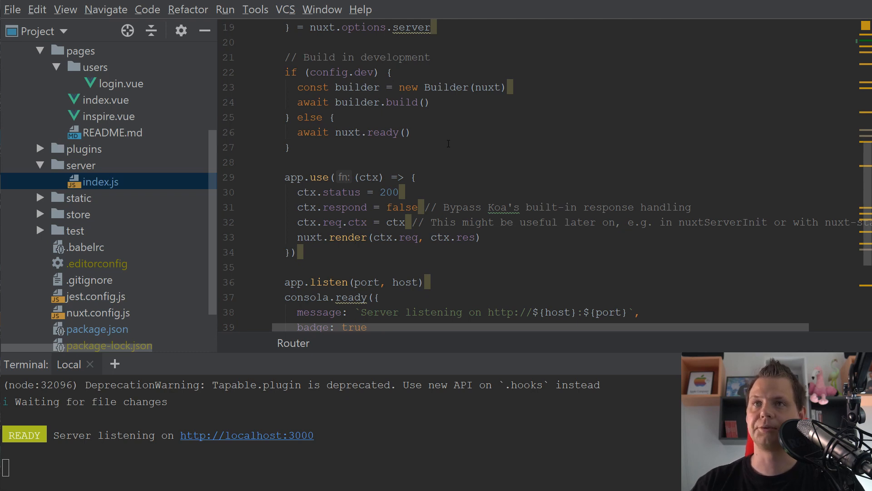
scroll(447, 144, down, 1)
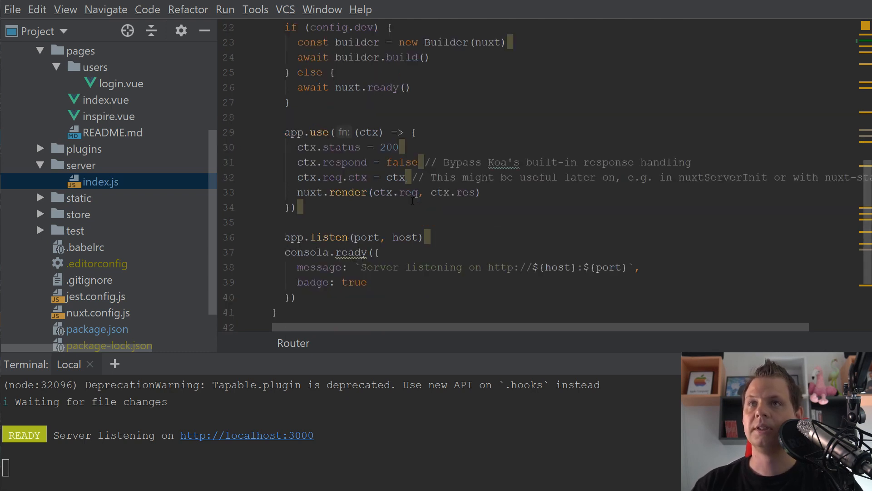
scroll(420, 199, down, 1)
scroll(418, 198, down, 2)
scroll(412, 200, up, 10)
scroll(408, 200, down, 3)
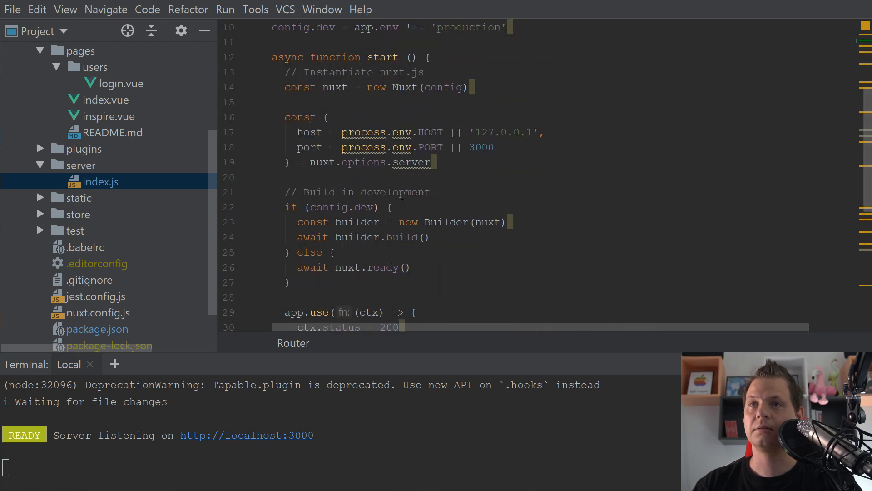
- Add const apiRouter = new Router({ prefix: '/api' }) after the host/port block
click(301, 176)
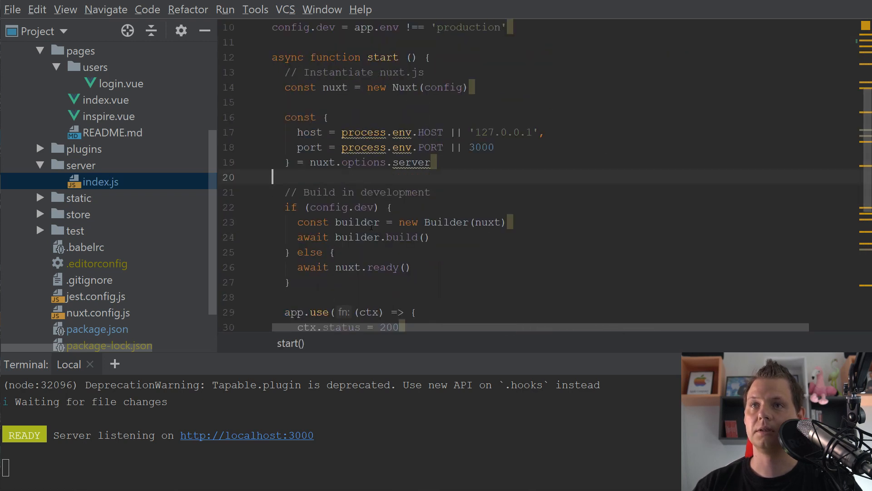
key(Return)
key(Return)
key(Tab)
text(con)
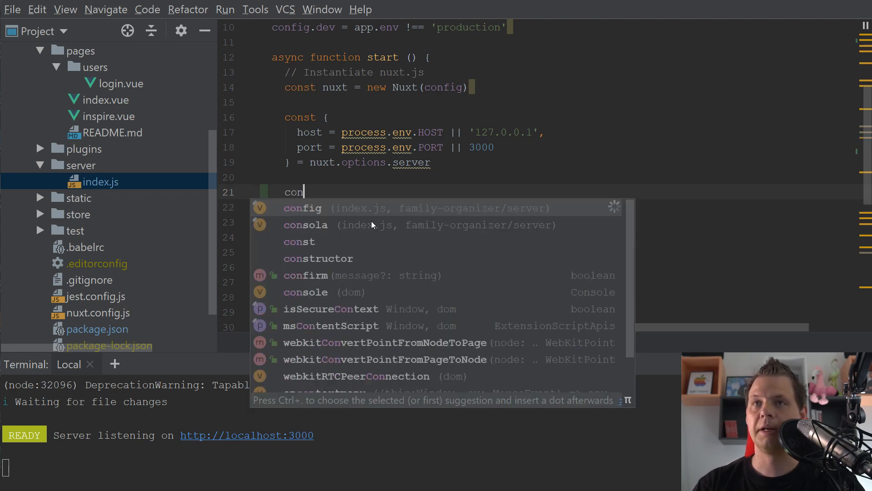
text(st apiR)
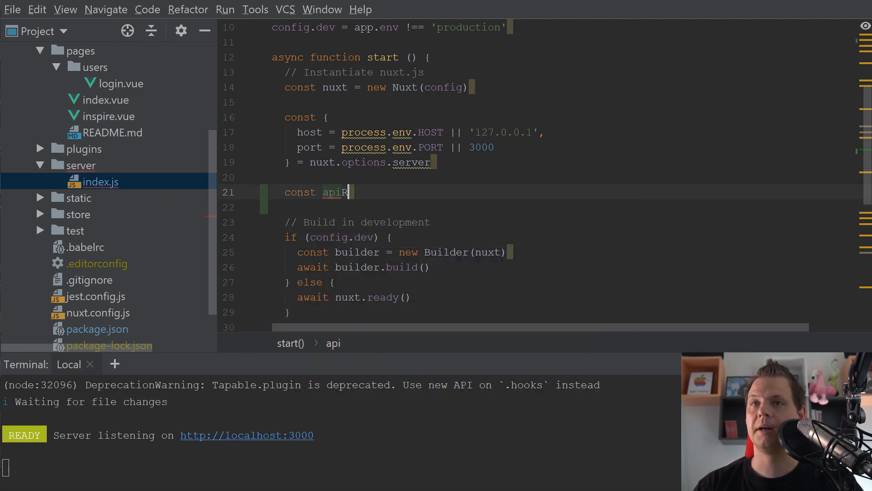
text(outer = new Router)
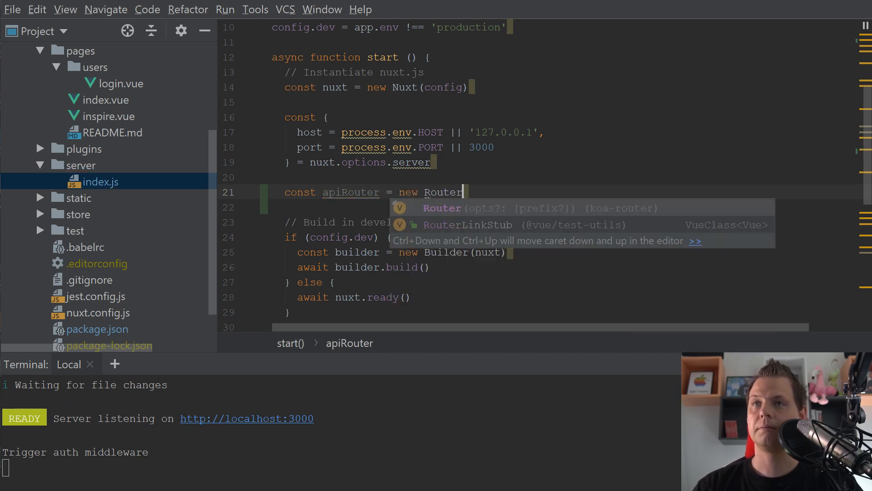
key(Escape)
text(({)
key(Return)
text(prefix)
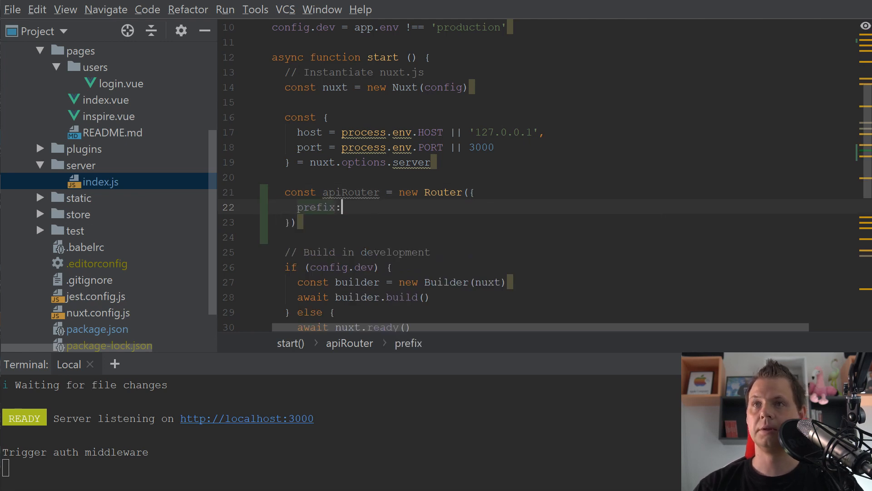
text(: ')
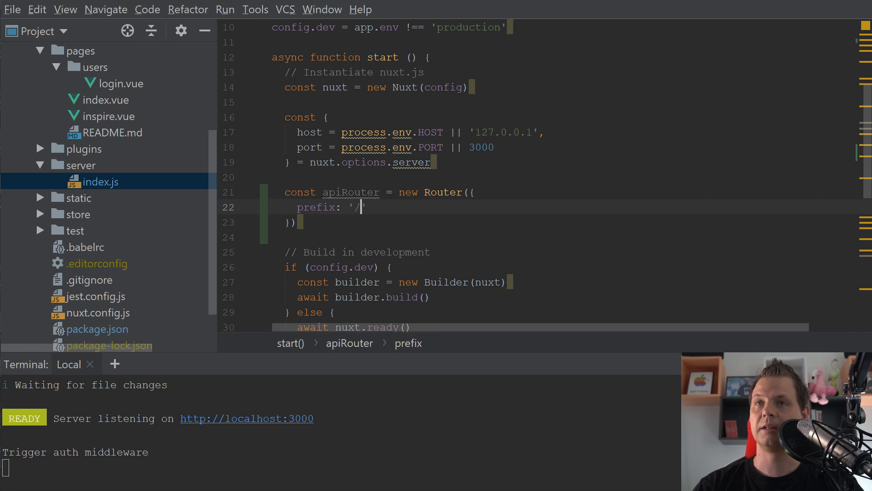
text(/api)
key(Down)
text(;)
key(Return)
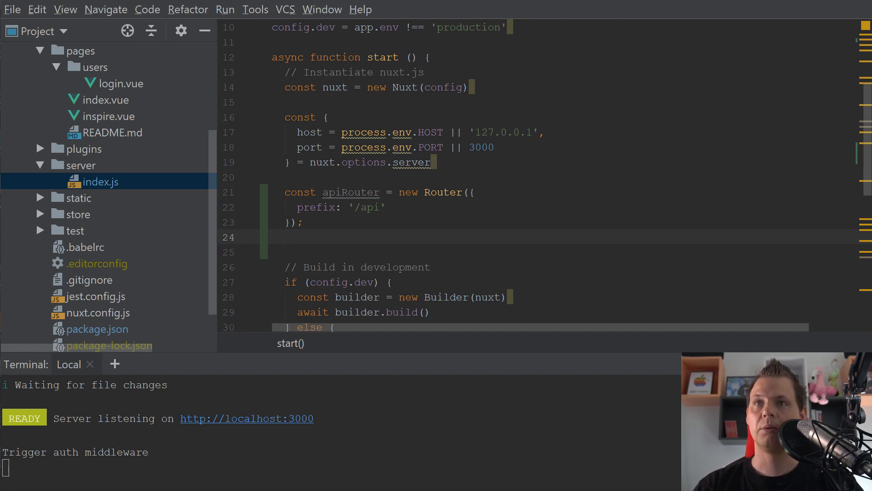
text(apiRouter)
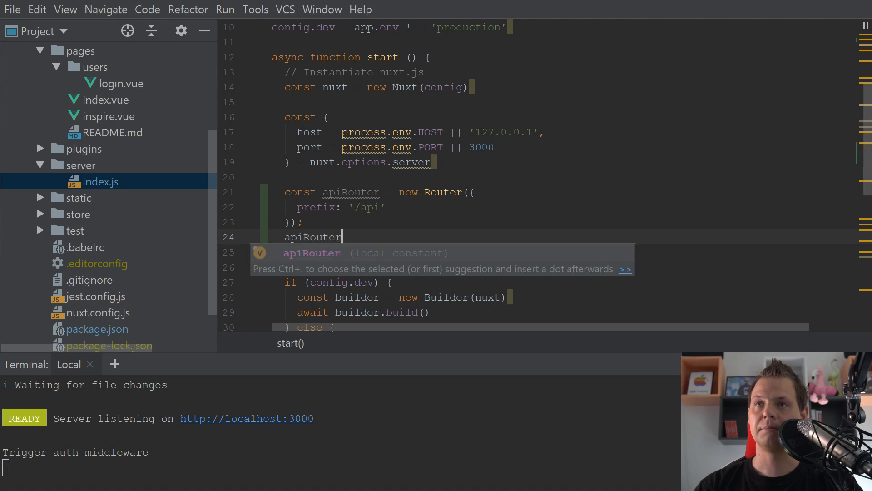
text(.get)
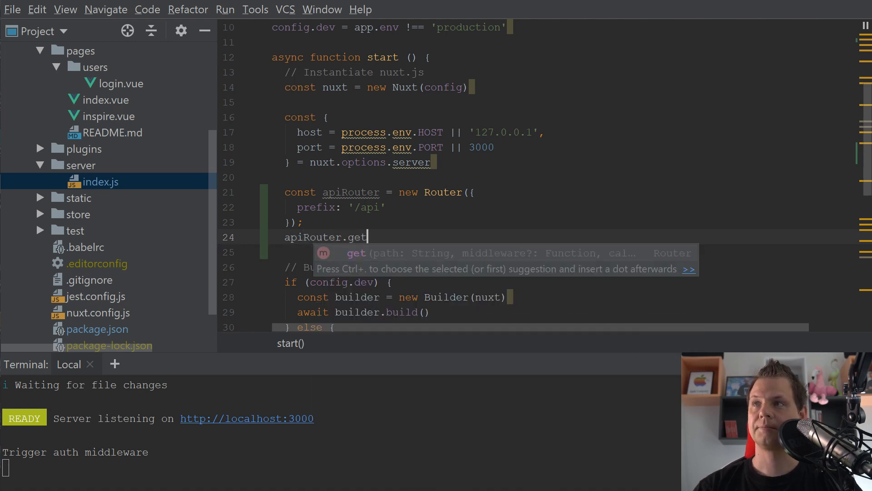
text((')
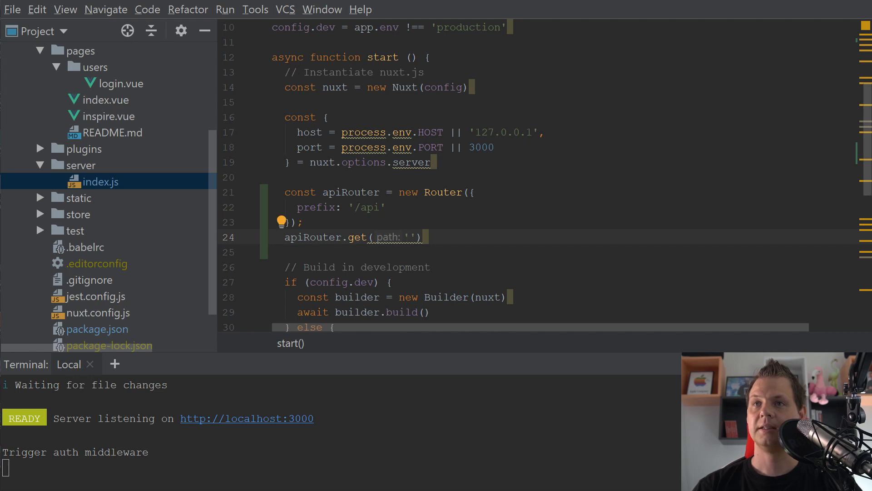
text(/foo')
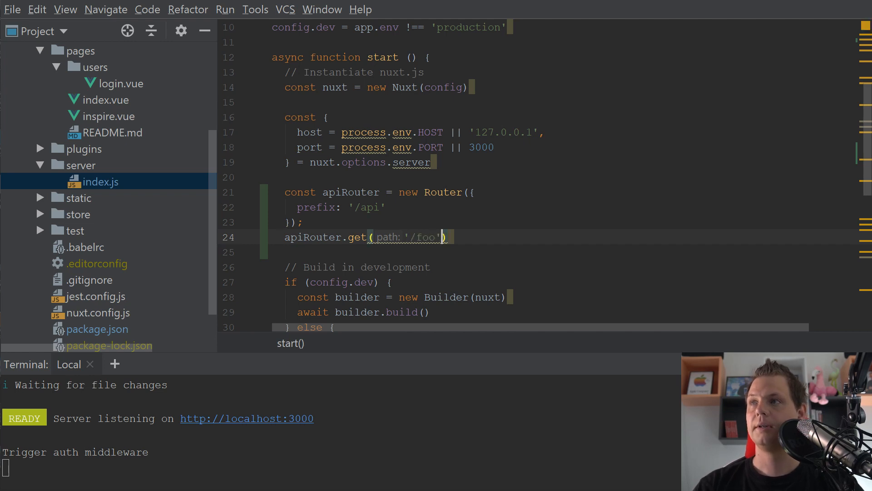
text(, asyc)
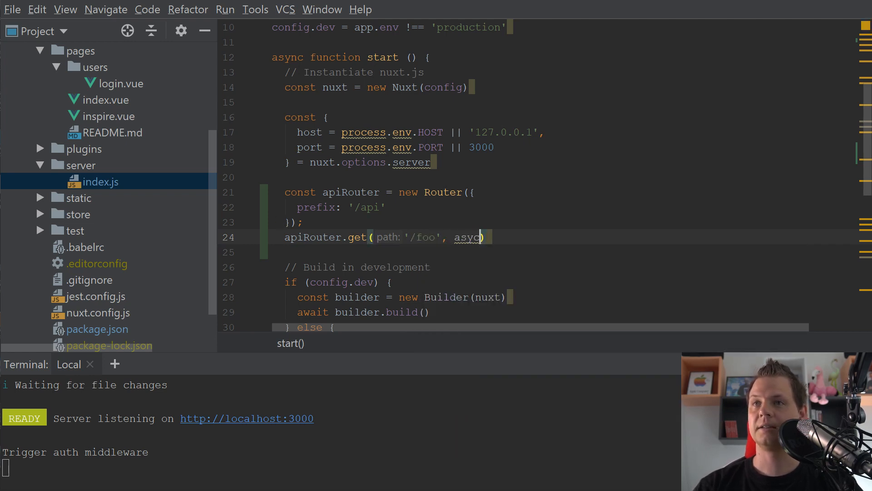
- Add apiRouter.get('/foo', async ctx => ...) returning ctx.body = {foo: 'foo nuxt example'}
key(BackSpace)
text(nc)
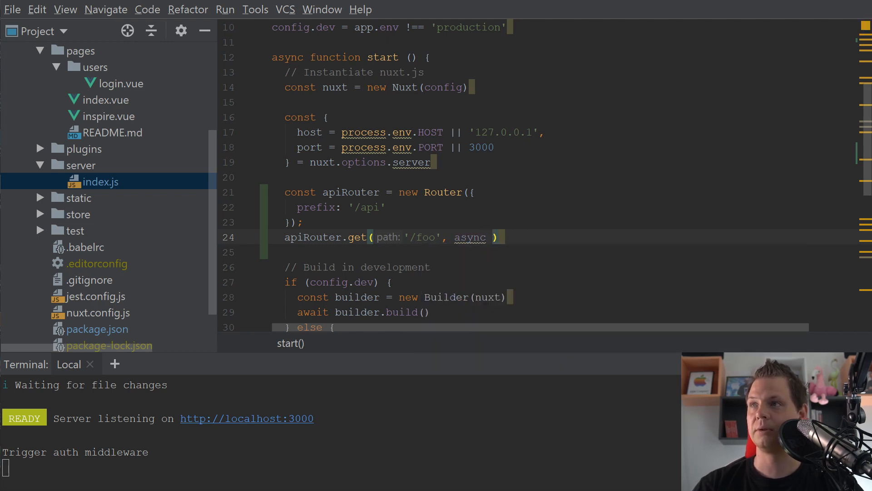
text( ctx)
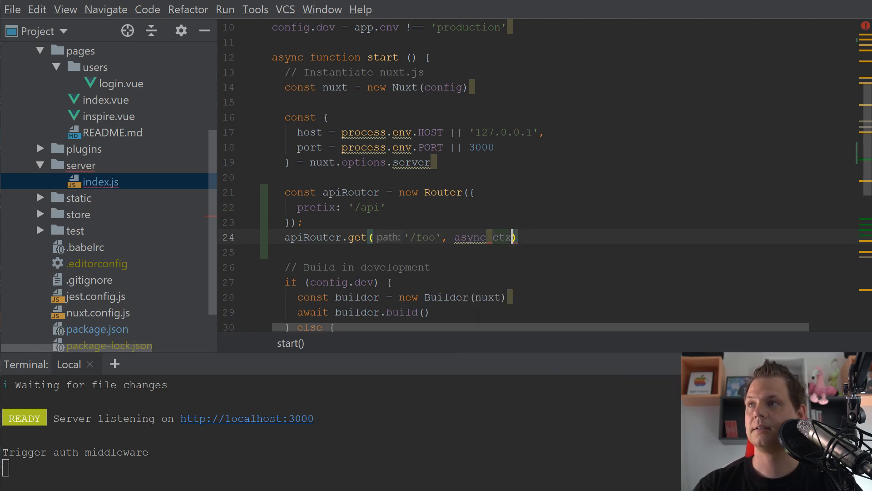
text( => )
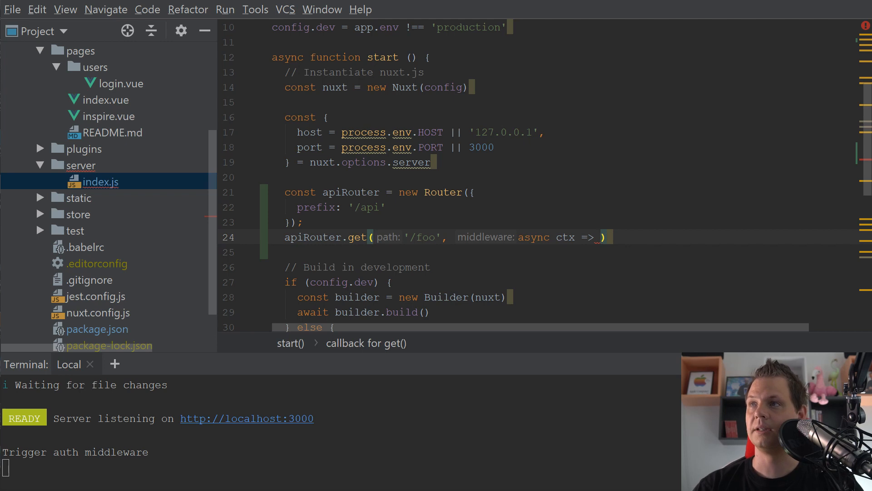
text({)
key(Return)
key(Down)
key(End)
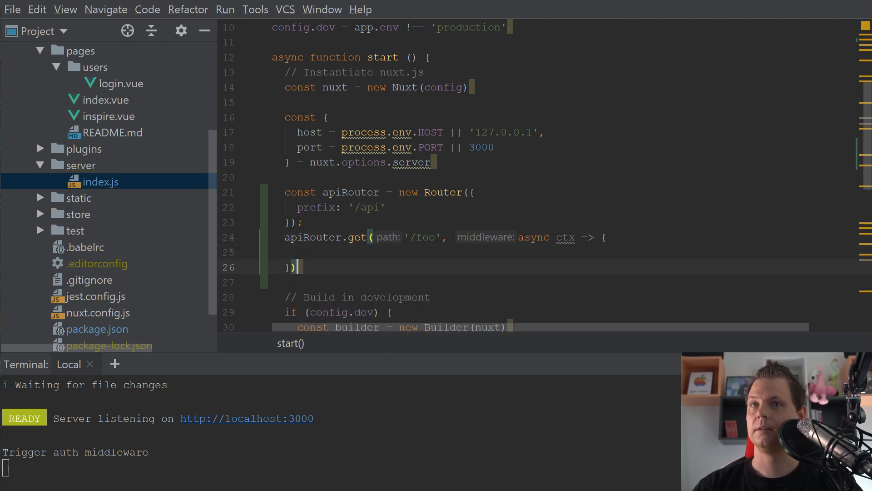
text(;)
key(Up)
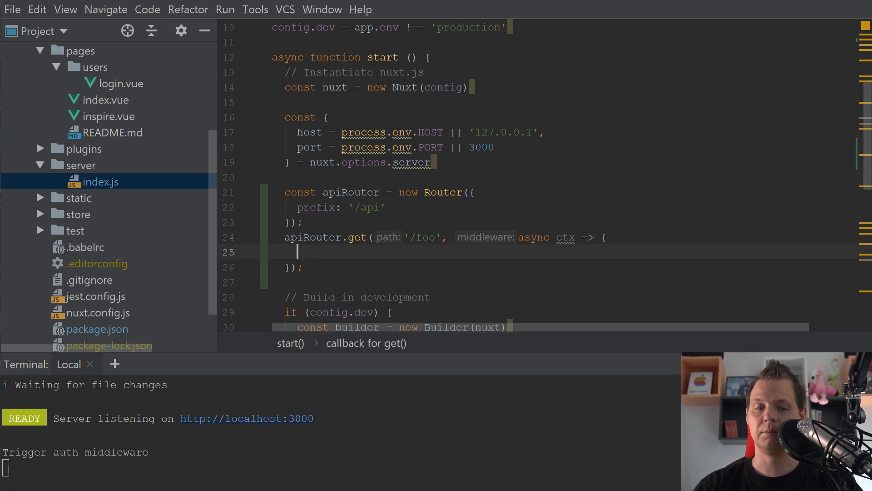
text(ctx.)
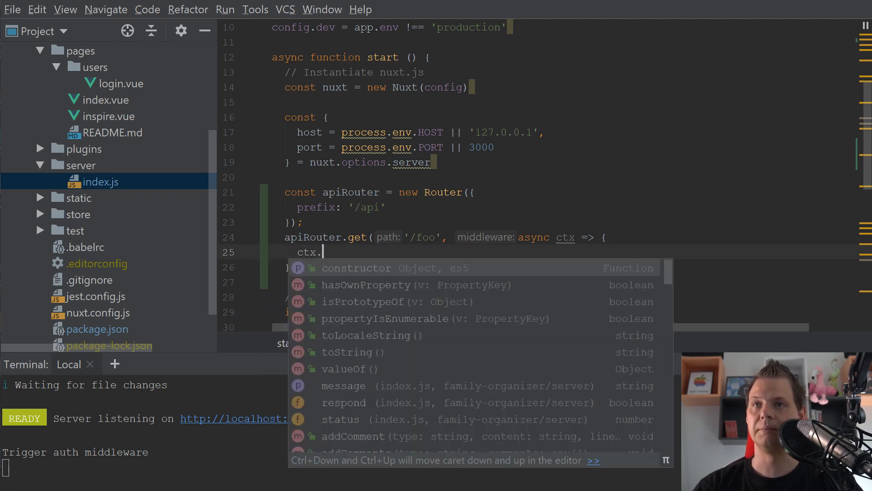
text(body = )
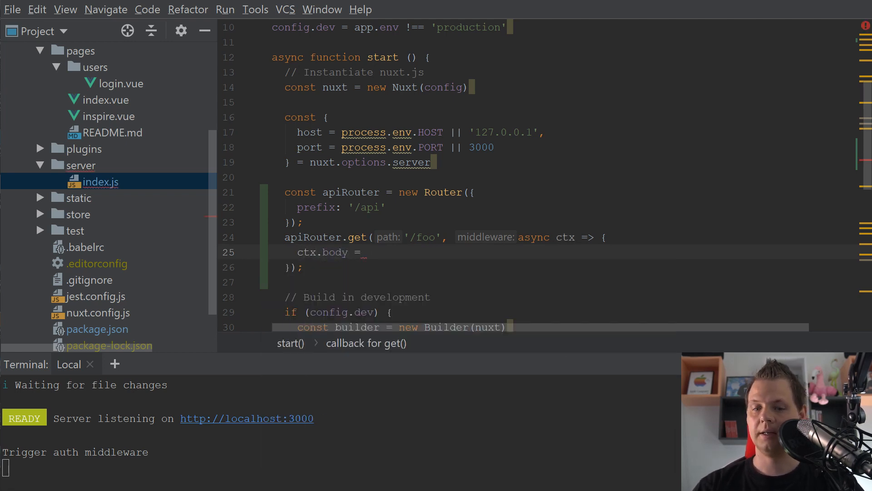
text({foo: 'foo nuxt ex)
key(BackSpace)
text(x)
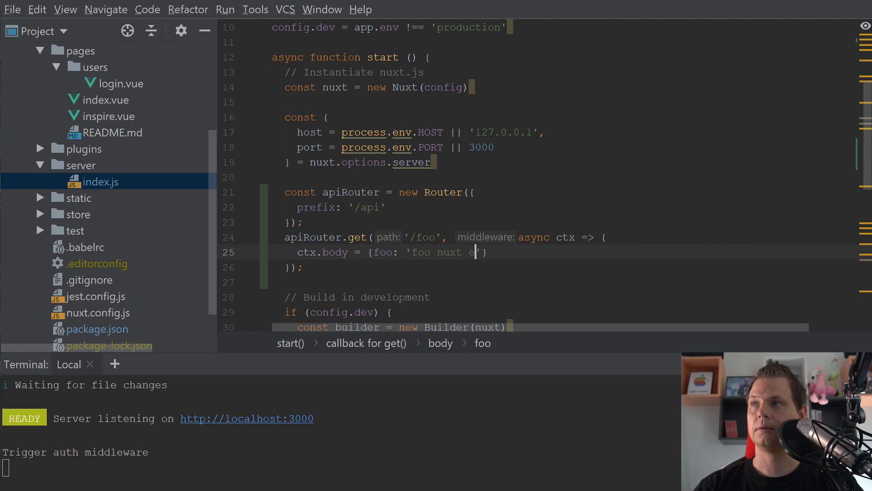
text(ample)
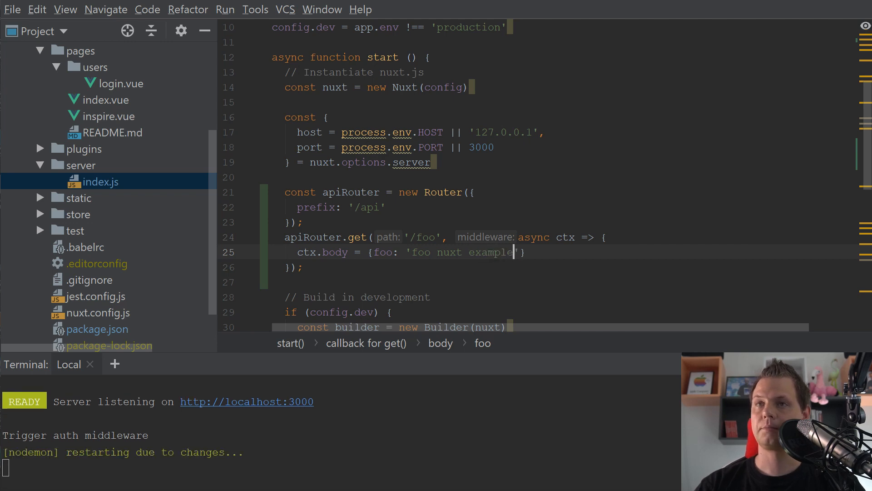
- Mount the router with app.use(apiRouter.routes()) and app.use(apiRouter.allowedMethods())
click(403, 266)
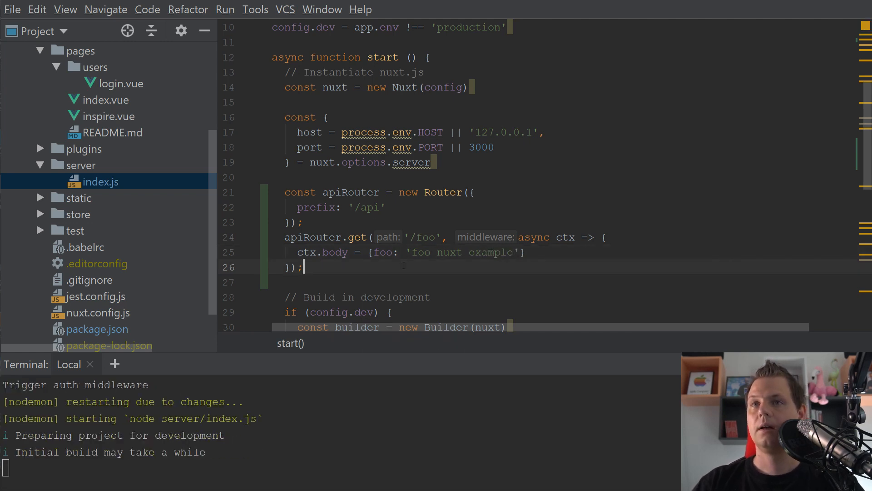
key(Up)
key(Up)
key(Up)
key(Return)
key(Down)
key(Down)
key(Down)
key(Down)
key(Return)
key(Return)
key(Up)
text(ap)
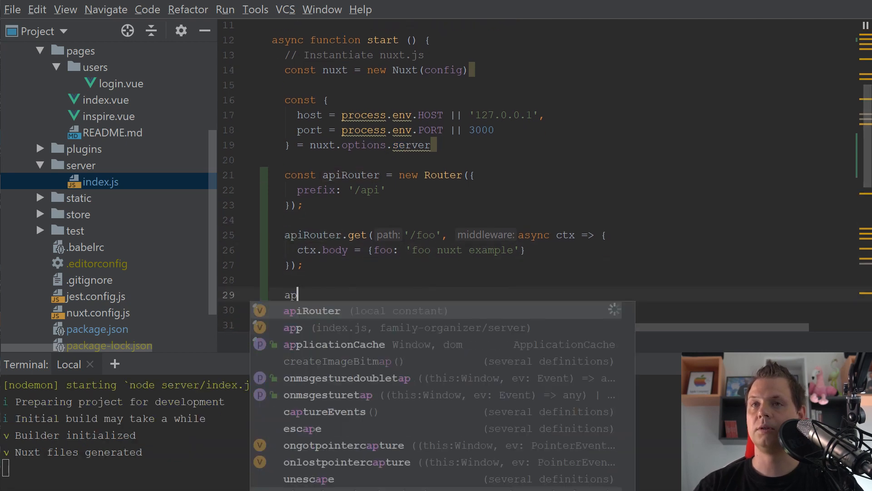
text(p.use()
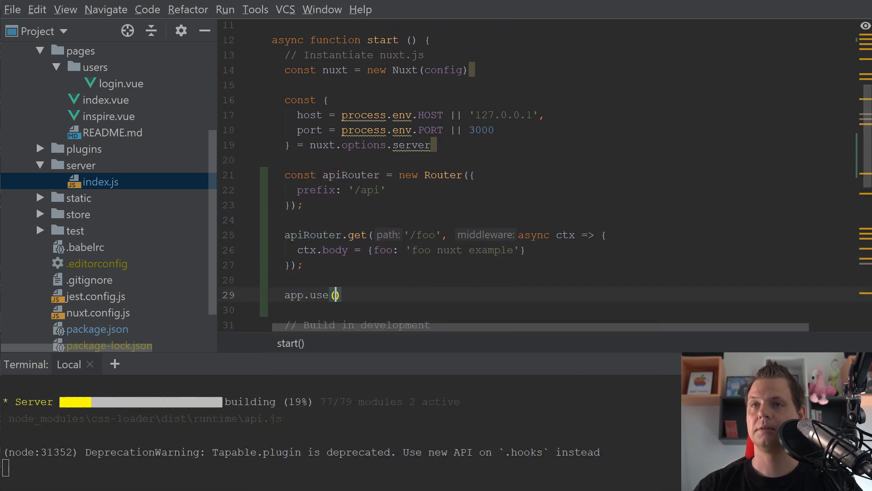
text(api)
key(Return)
text(.)
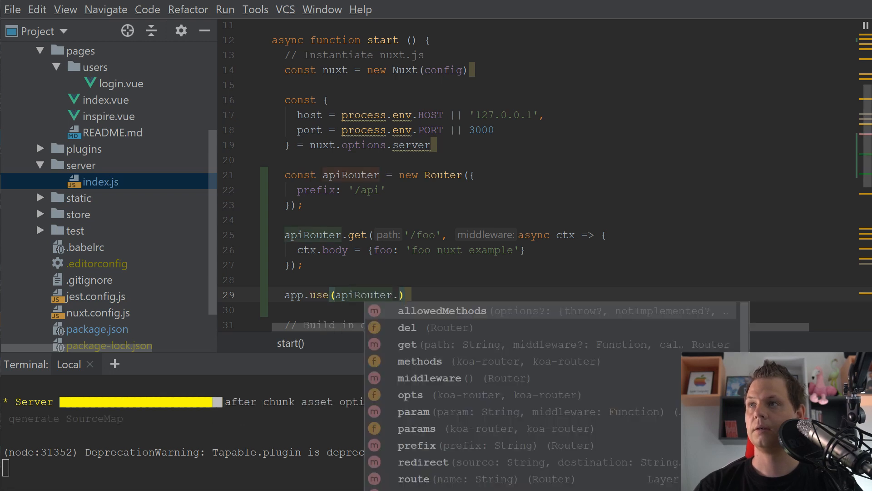
text(routes)
key(Return)
text())
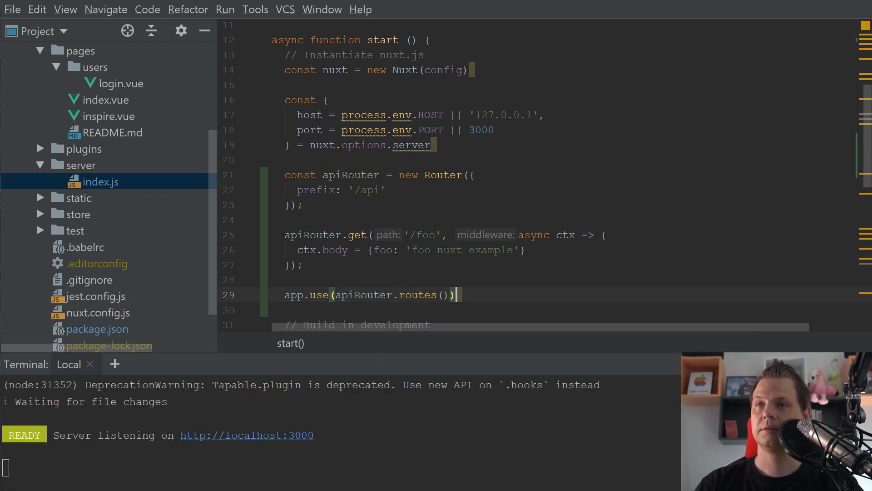
text(;)
key(ctrl+d)
key(Left)
key(Left)
key(Left)
key(Left)
key(ctrl+shift+Left)
text(allow)
key(Return)
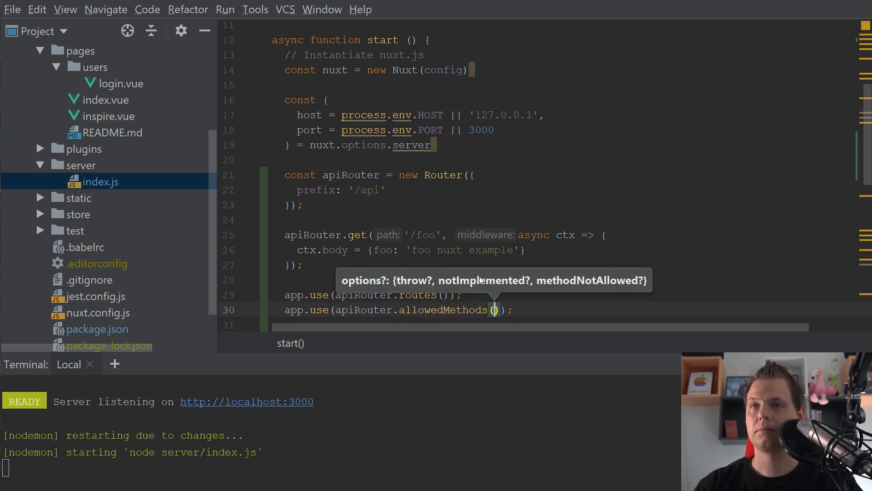
- Add a '// Koa - api server handler' comment above the router and space out the block
click(341, 161)
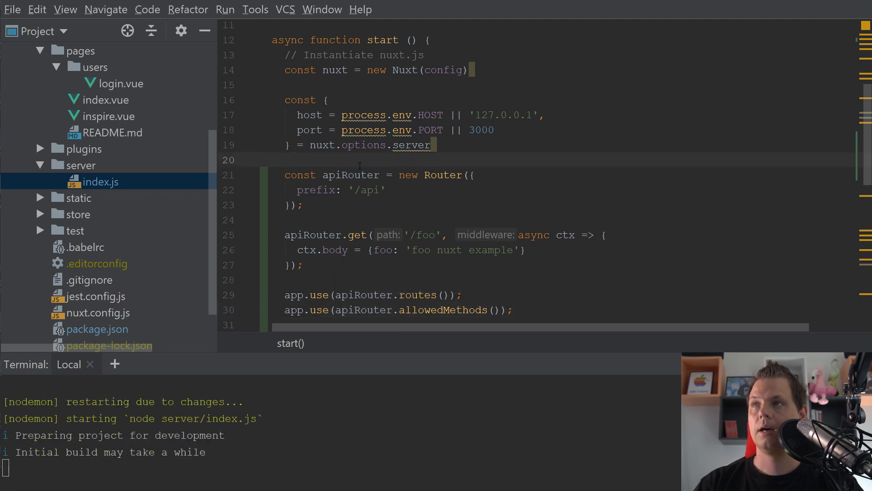
key(Return)
key(Return)
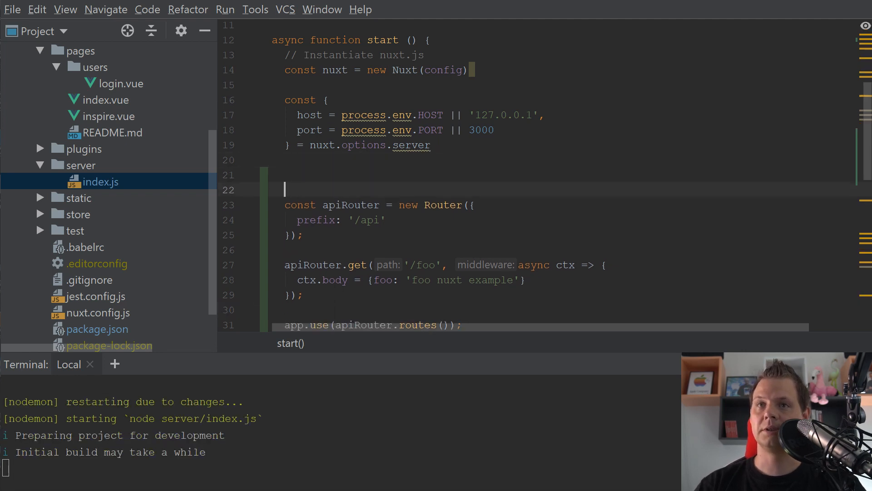
text(// Koa server handler)
key(ctrl+Left)
key(ctrl+Left)
text(- api)
scroll(427, 180, down, 1)
scroll(426, 180, down, 3)
click(409, 174)
scroll(368, 136, up, 3)
click(353, 128)
key(Return)
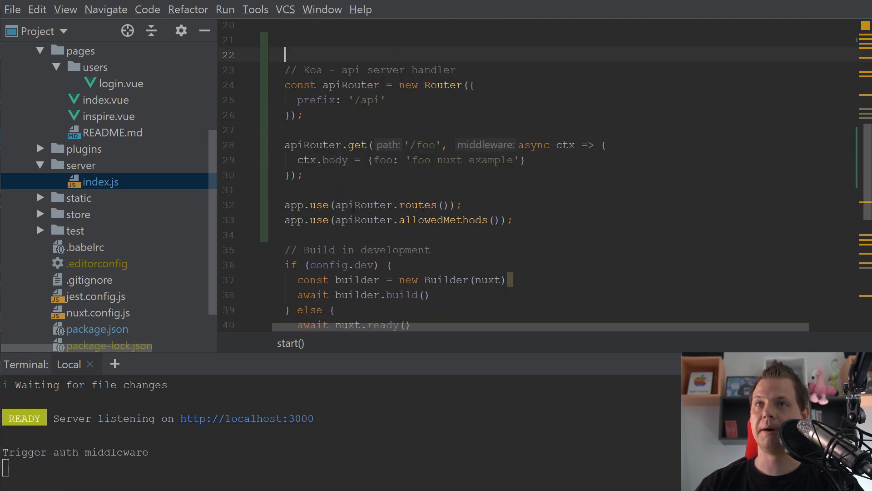
scroll(352, 205, down, 3)
click(361, 191)
key(Return)
key(Return)
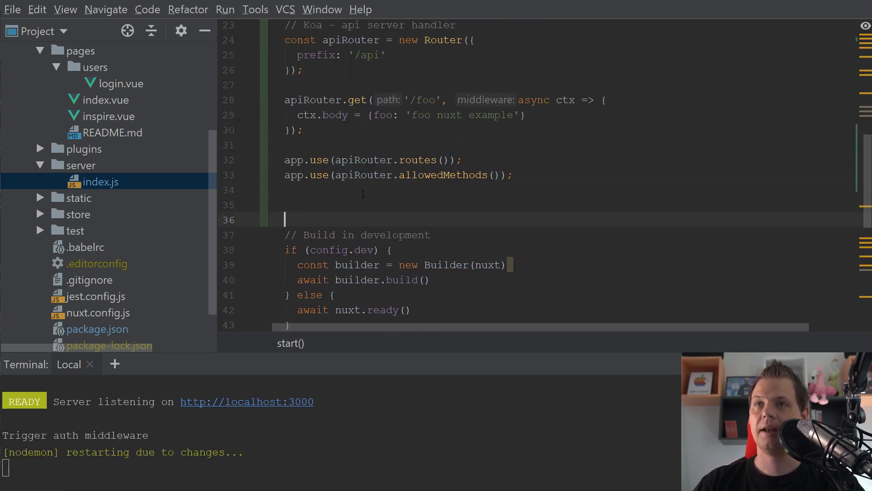
scroll(361, 194, up, 1)
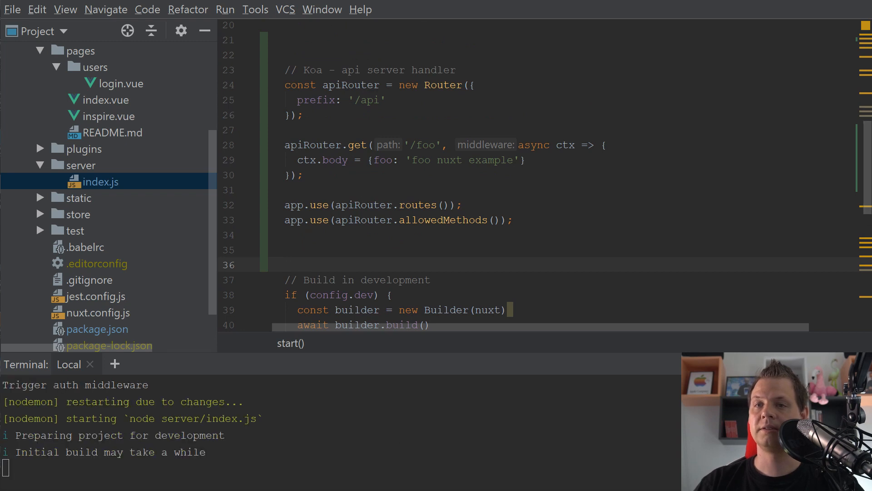
- Create a 'users' collection in Postman and save a new '/users/login' request in it
key(alt+Tab)
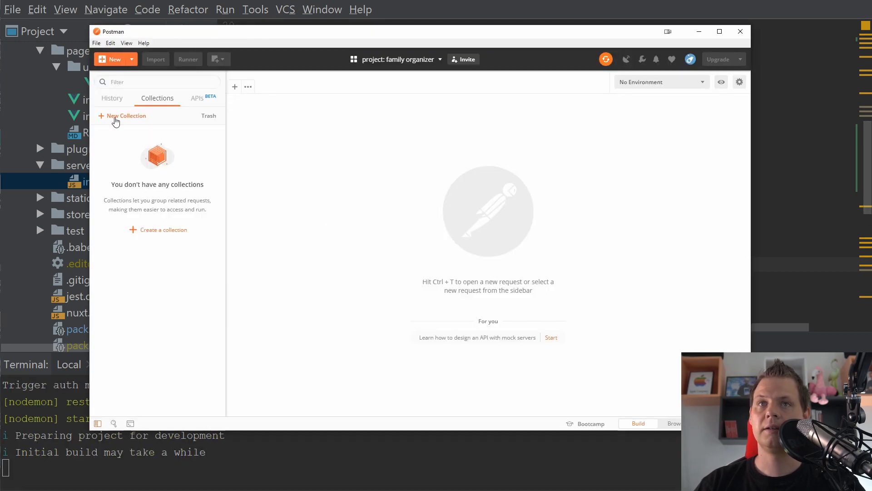
click(115, 116)
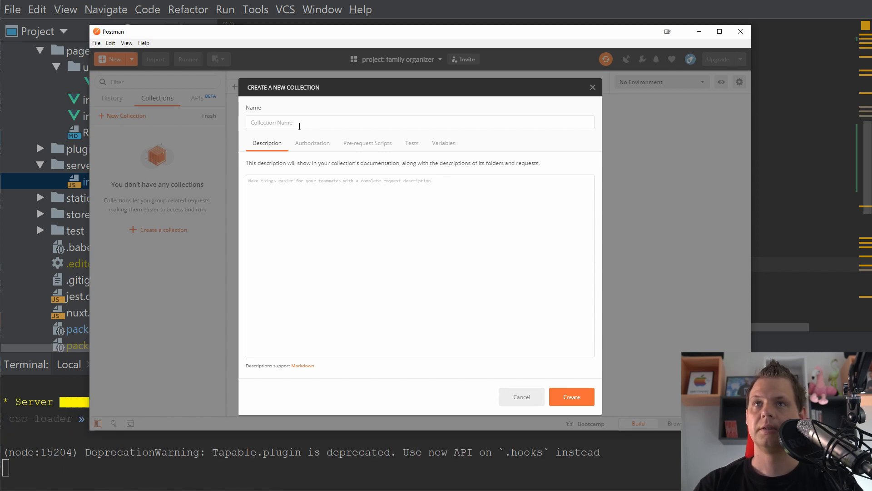
text(users)
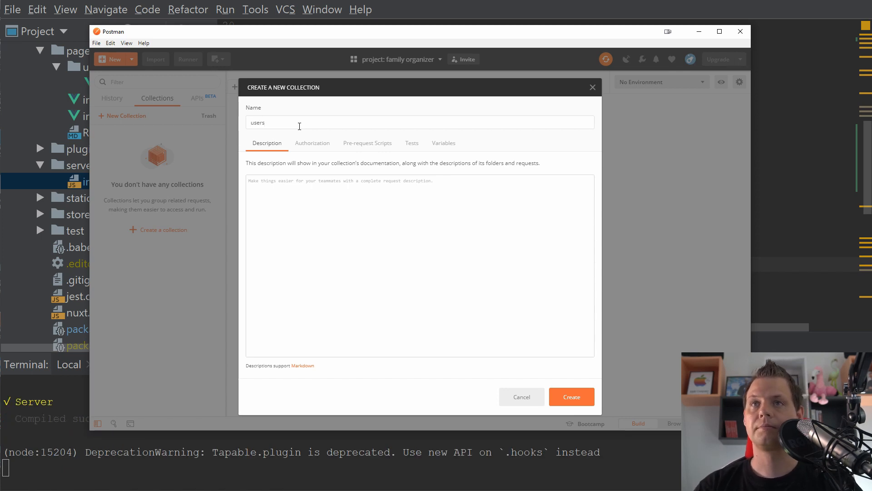
click(574, 398)
click(154, 144)
click(176, 163)
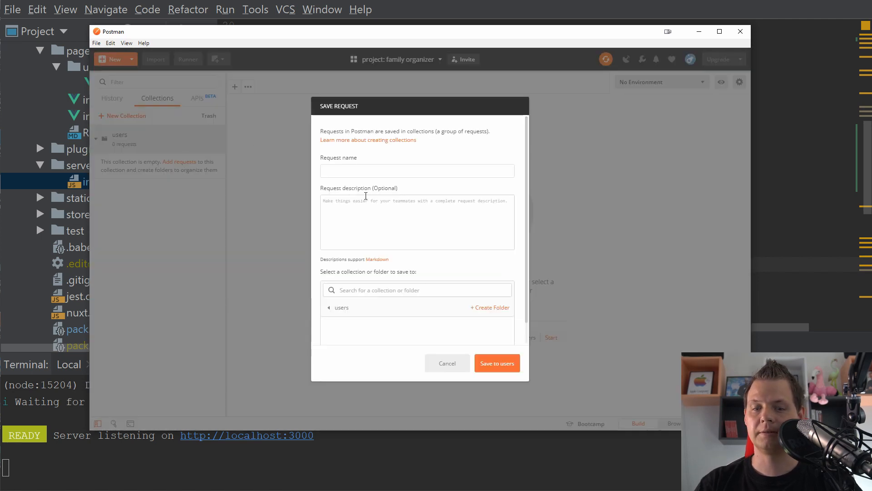
text(/)
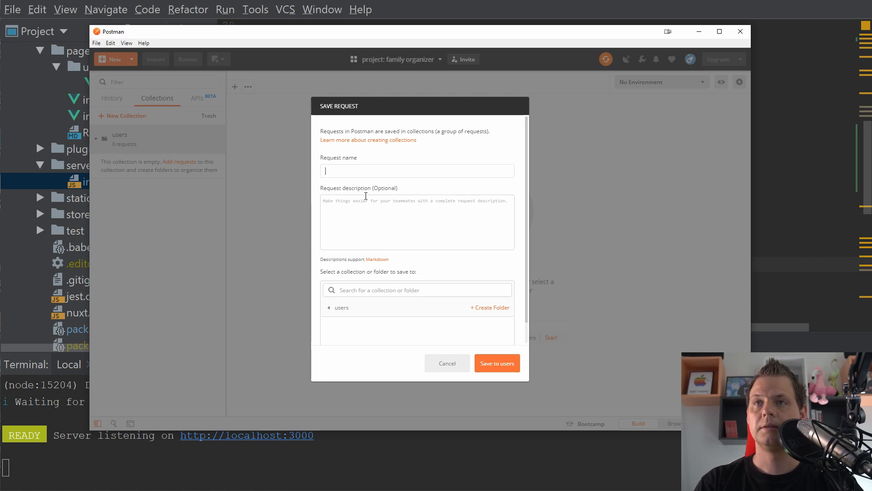
text(users/)
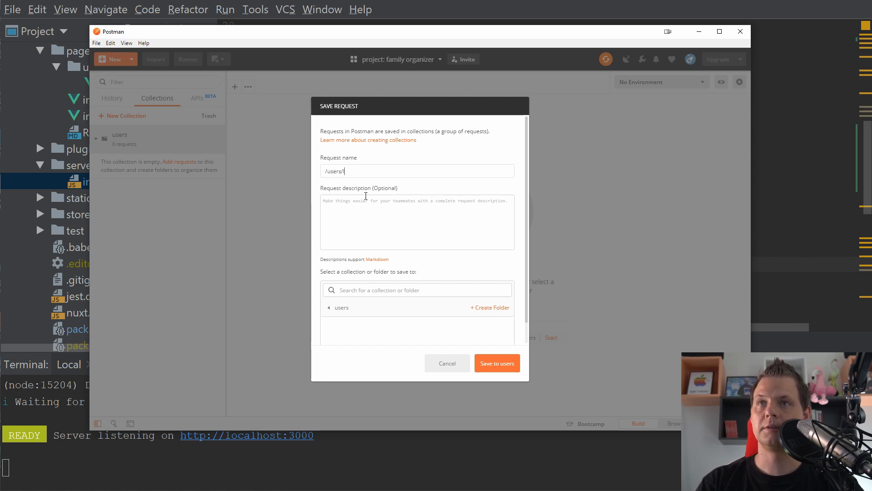
text(login)
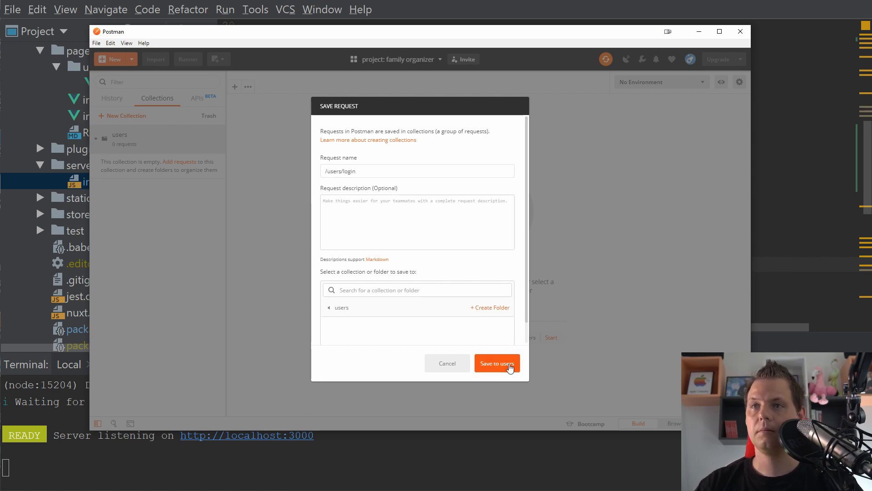
click(509, 366)
click(159, 161)
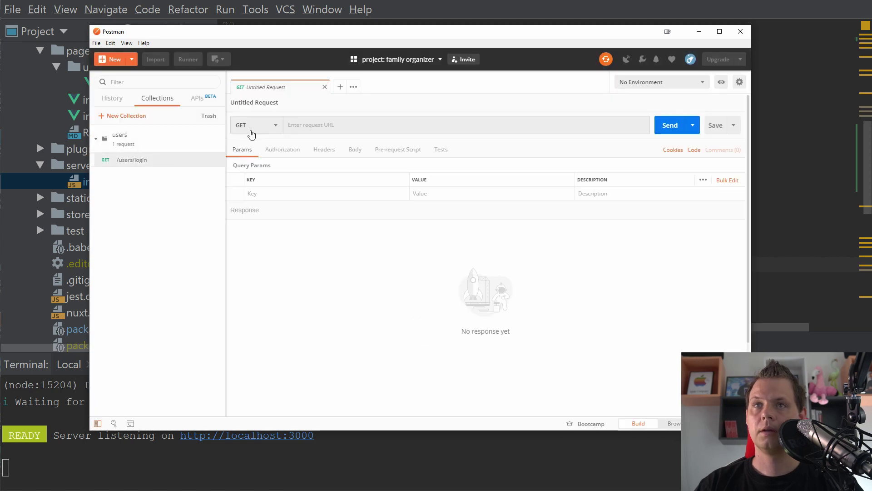
click(326, 130)
text(http)
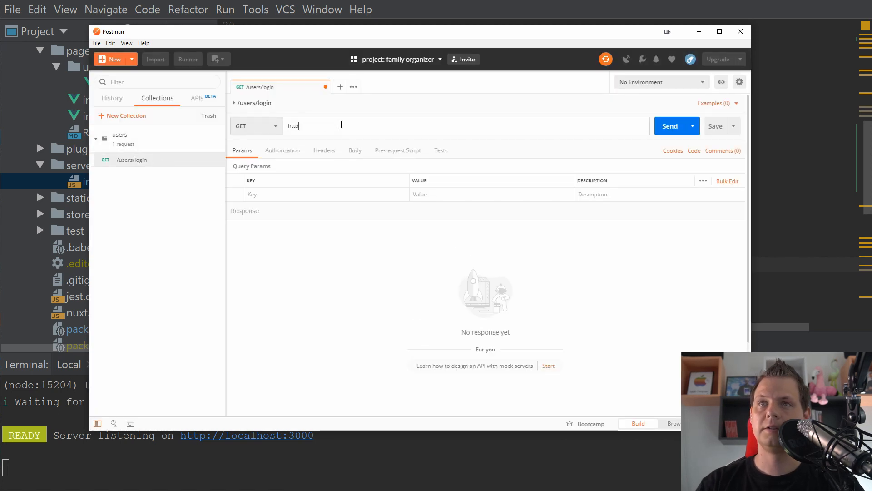
text(://localhost:3000/api/foo)
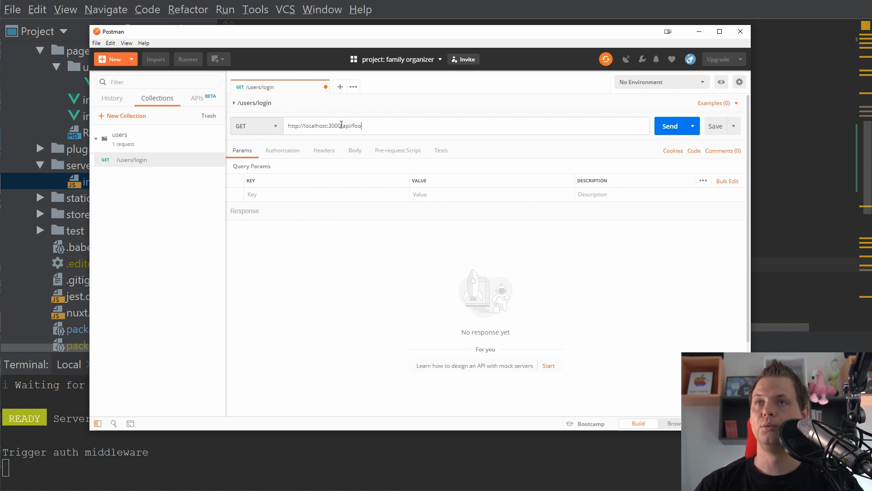
click(670, 125)
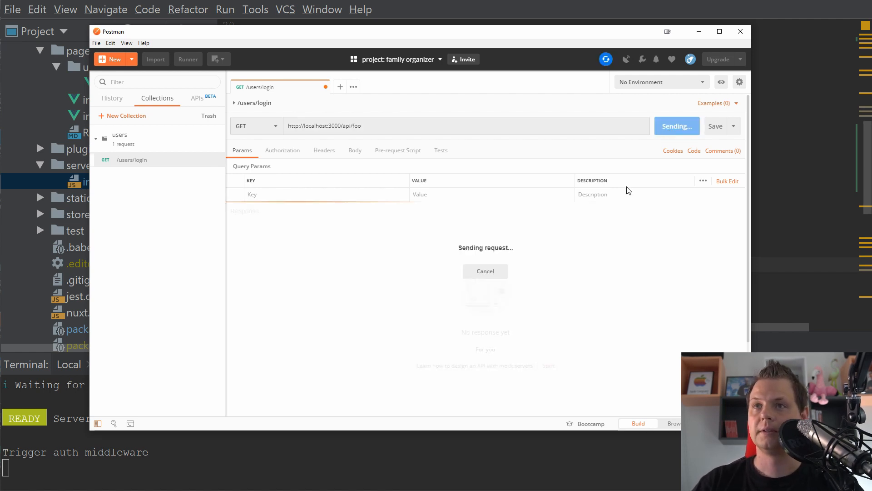
click(368, 256)
key(alt+Tab)
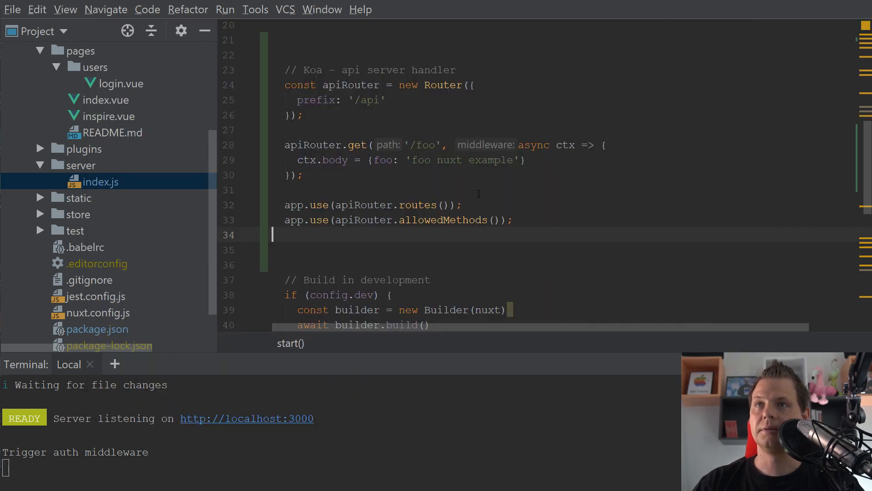
- Change the route path to /users/login and duplicate it as a /users/signup route
double_click(426, 144)
text(users/login)
key(Down)
key(Down)
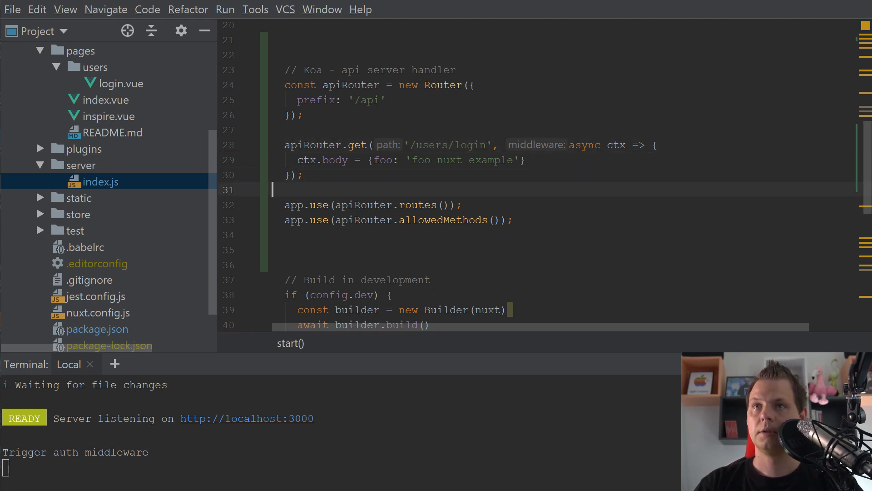
key(Down)
key(shift+Up)
key(shift+Up)
key(shift+Up)
key(ctrl+d)
key(Down)
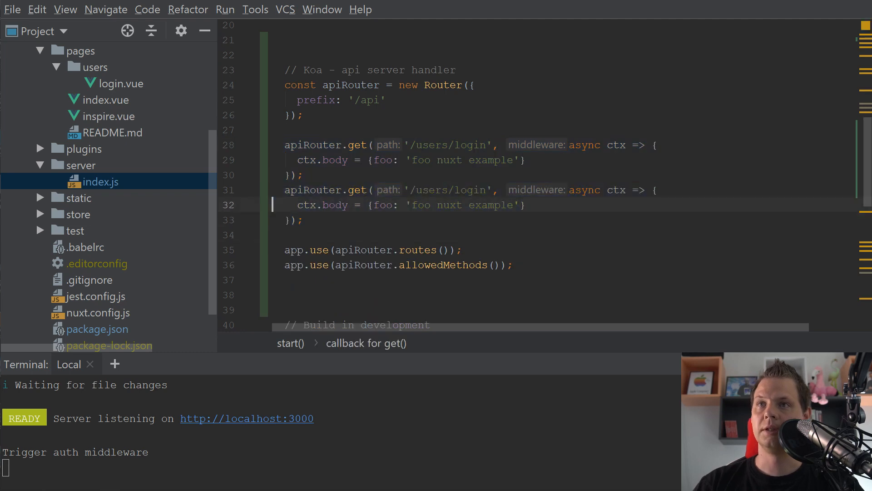
double_click(474, 190)
text(sing)
key(BackSpace)
key(BackSpace)
text(gnup)
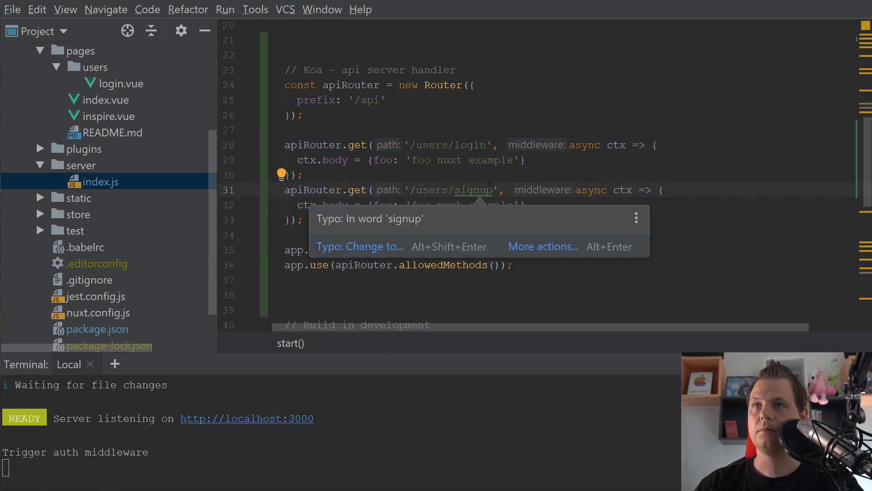
click(474, 160)
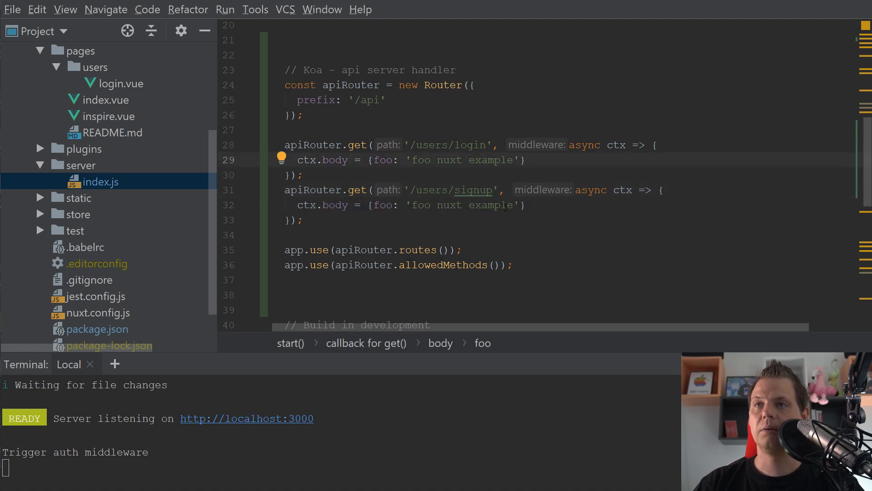
click(403, 175)
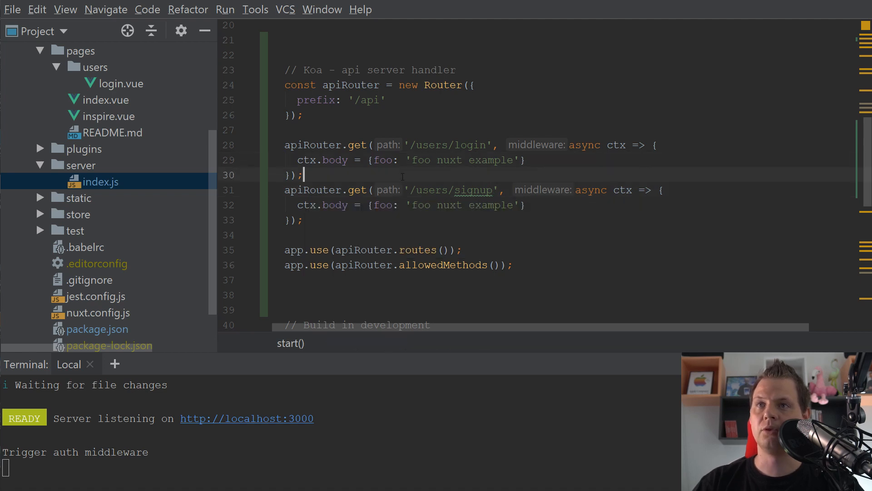
key(Return)
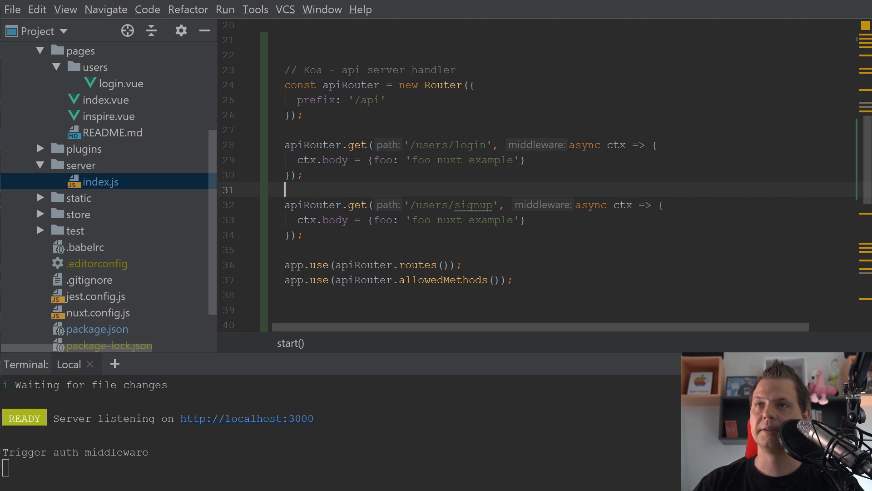
- Trim both paths to /users, make the second a PUT, and duplicate it as a POST route
drag(447, 145, 487, 144)
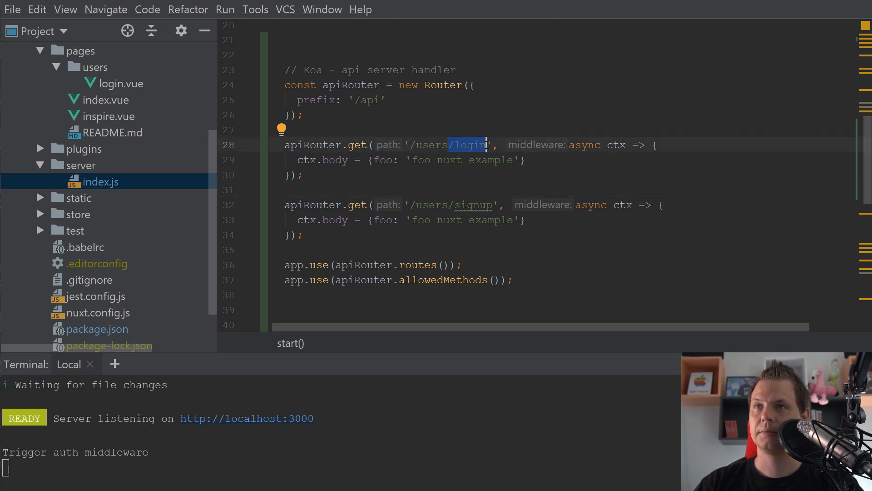
key(BackSpace)
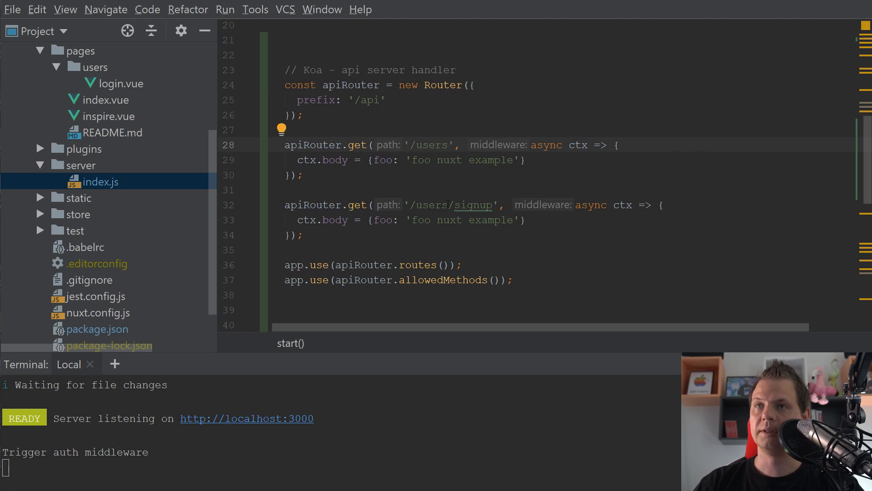
drag(448, 204, 495, 205)
key(BackSpace)
double_click(359, 205)
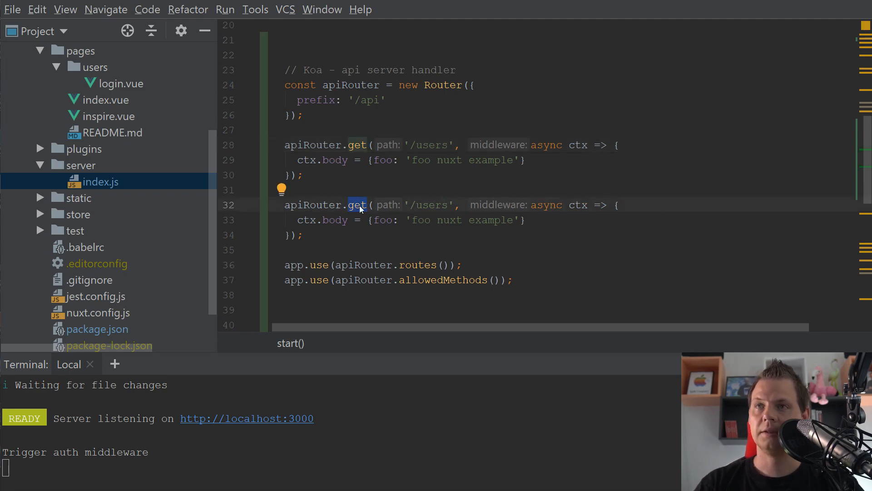
text(put)
key(Down)
key(Down)
key(shift+Up)
key(shift+Up)
key(shift+Up)
key(ctrl+d)
key(Up)
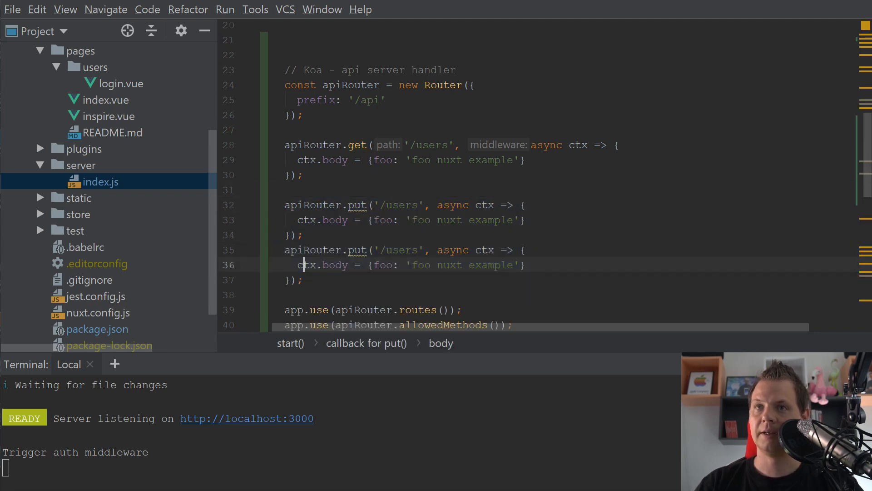
key(Up)
key(Up)
key(End)
key(Return)
key(Down)
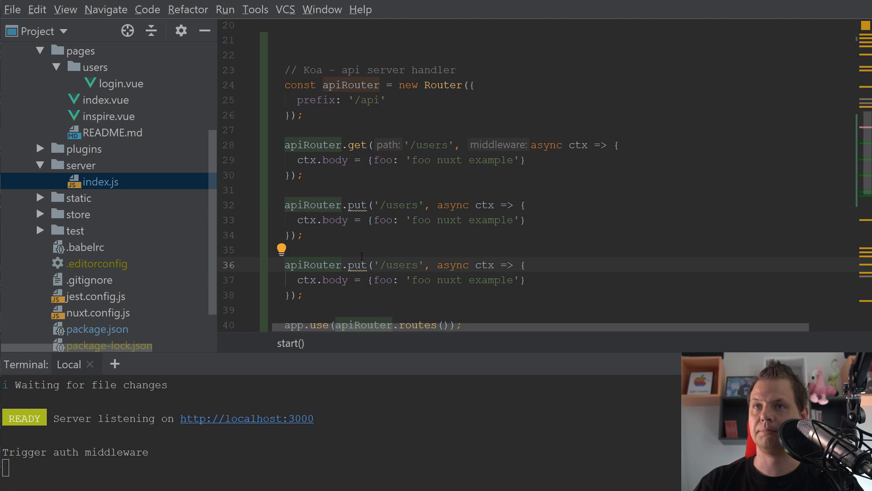
double_click(358, 263)
text(post)
scroll(418, 236, down, 3)
click(390, 175)
scroll(389, 187, up, 1)
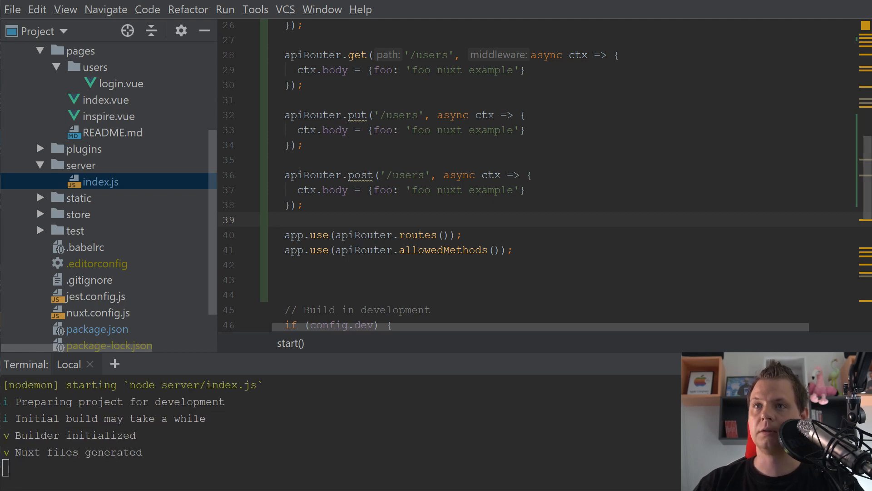
- Set the route messages to 'user get method', 'user put method' and 'user post method'
key(alt+Tab)
key(alt+Tab)
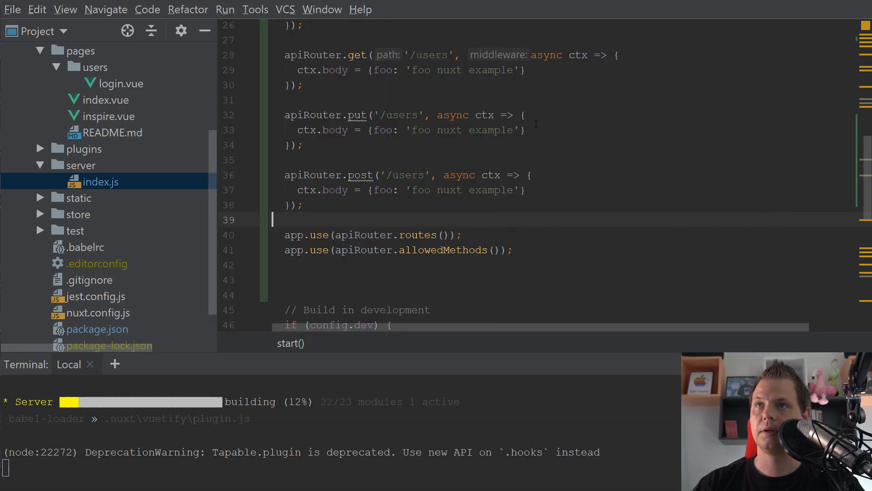
double_click(430, 129)
key(ctrl+w)
text(user get method)
key(ctrl+w)
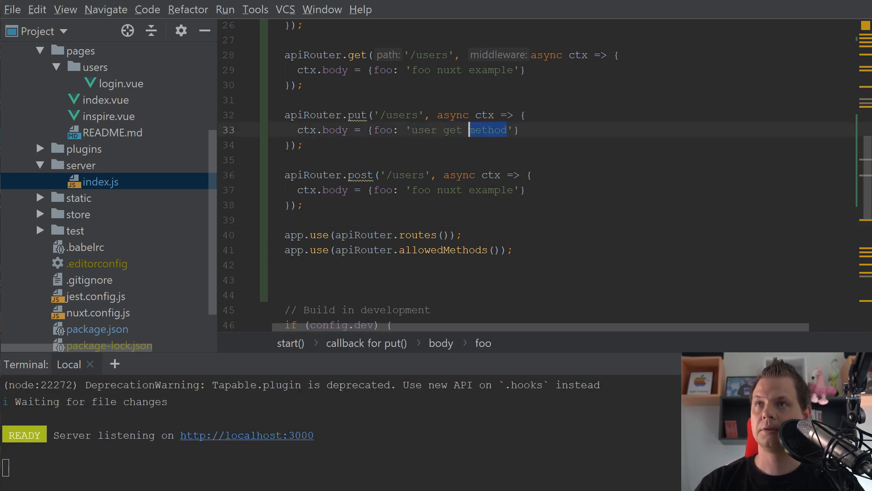
key(ctrl+w)
key(ctrl+w)
key(ctrl+shift+w)
text(/signup)
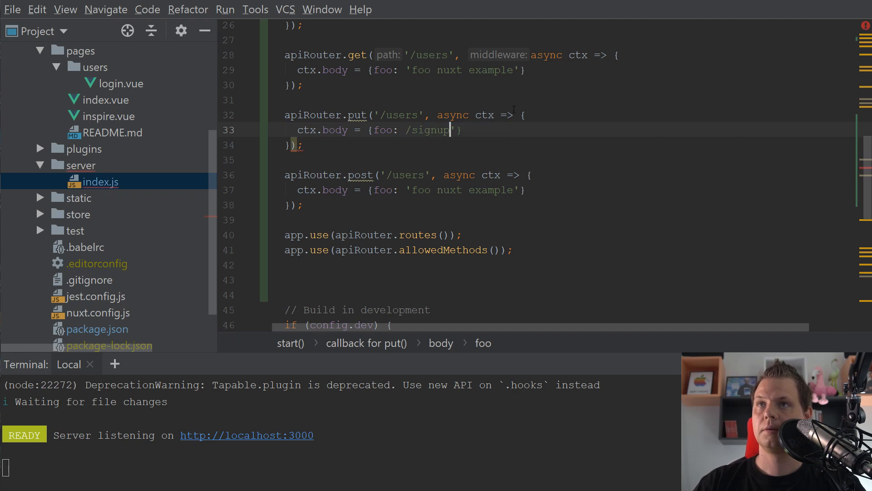
key(ctrl+w)
text('user get method)
key(ctrl+shift+w)
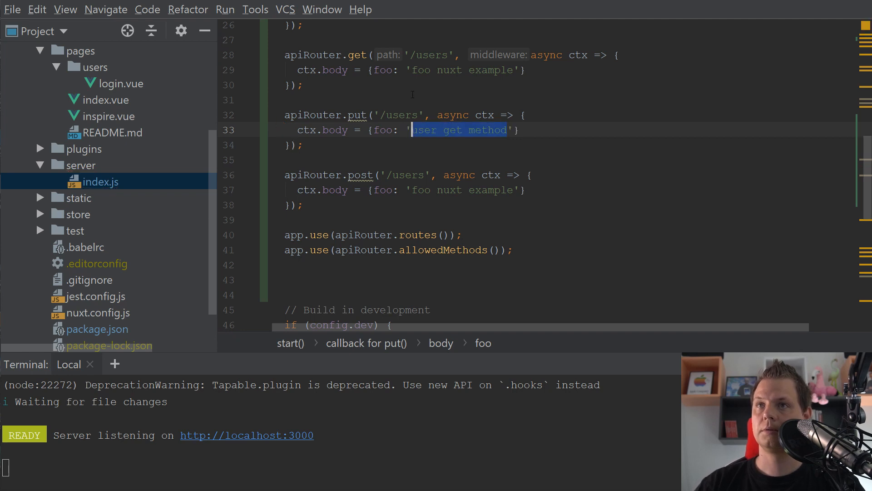
key(ctrl+c)
drag(414, 71, 508, 70)
key(ctrl+v)
drag(411, 191, 508, 190)
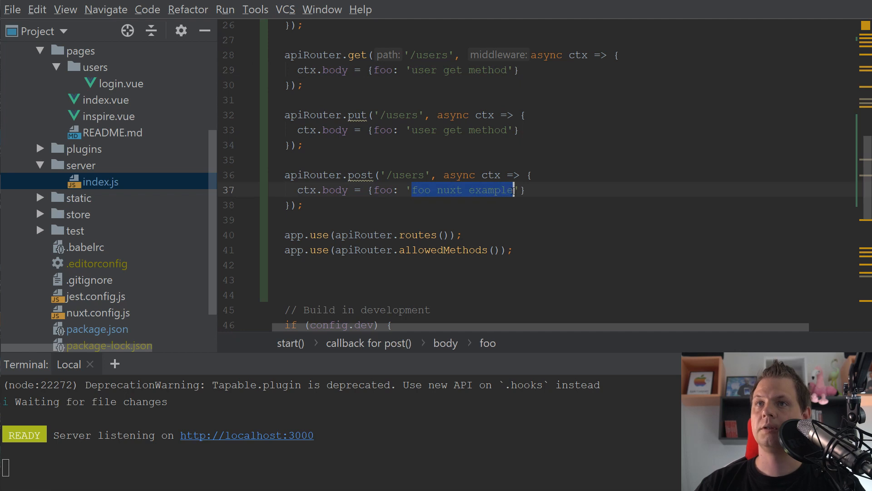
key(ctrl+v)
double_click(456, 193)
text(post)
double_click(453, 130)
text(put)
- Point the request at /api/users, rename it '/users - login', save, and get 'user get method' back
key(alt+Tab)
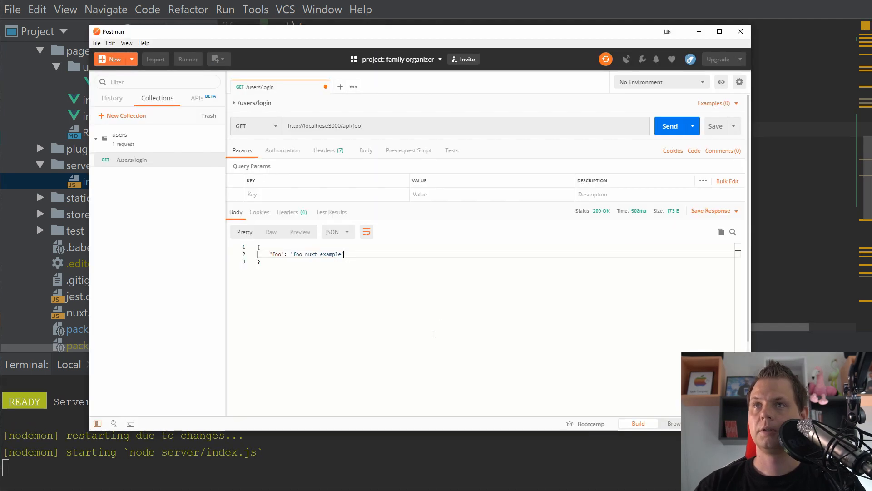
double_click(355, 125)
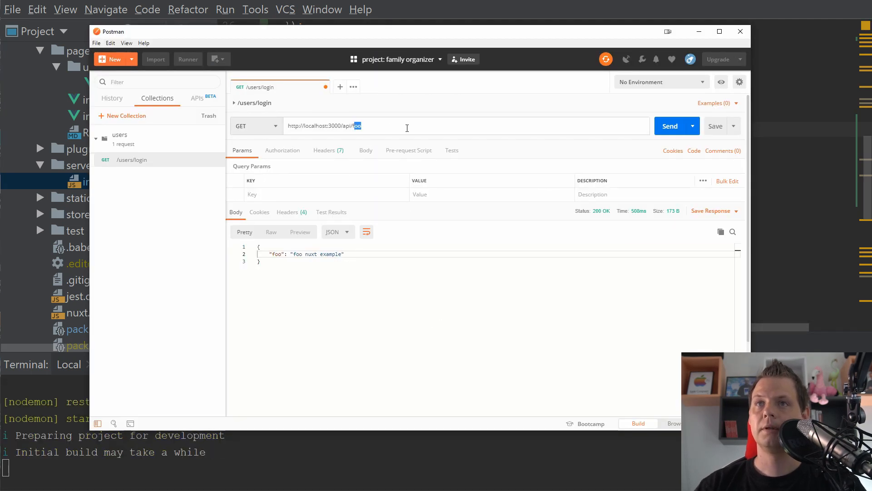
text(users)
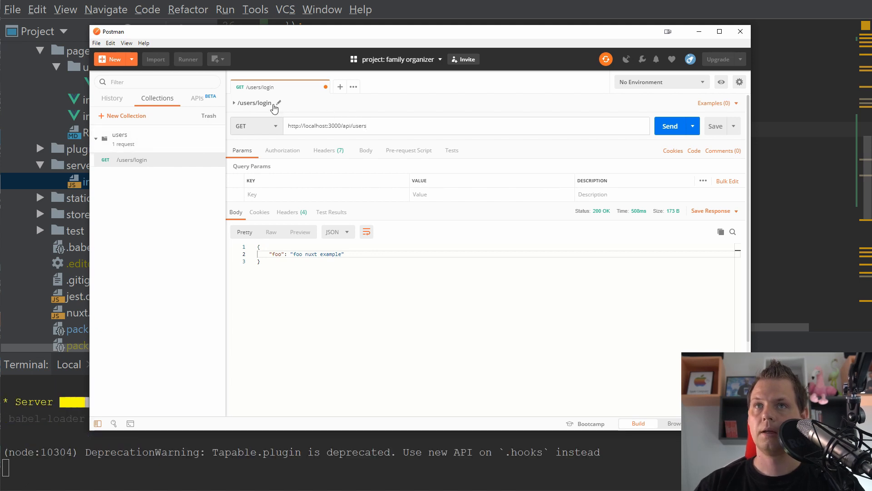
click(278, 102)
drag(258, 102, 304, 101)
text(-)
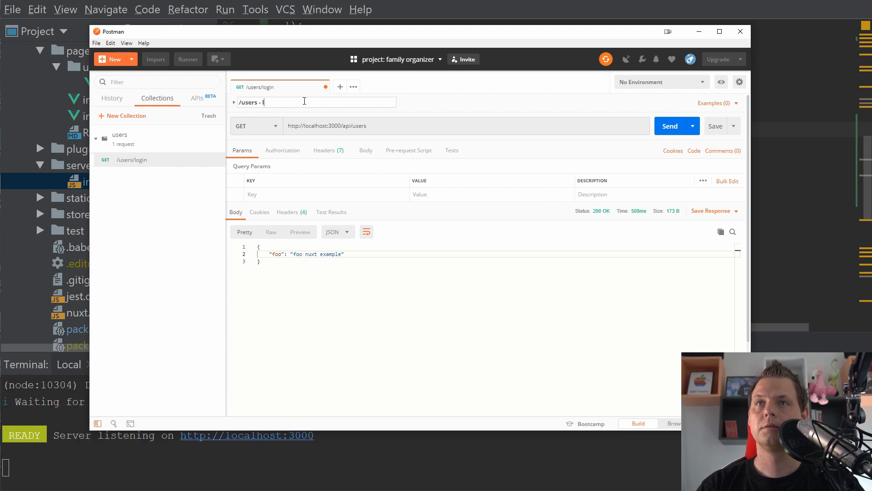
text( login)
key(Return)
key(ctrl+s)
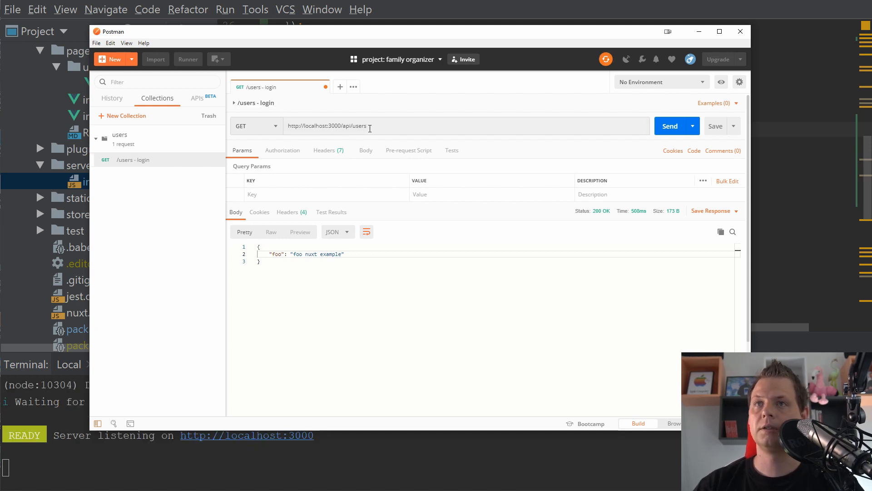
click(681, 127)
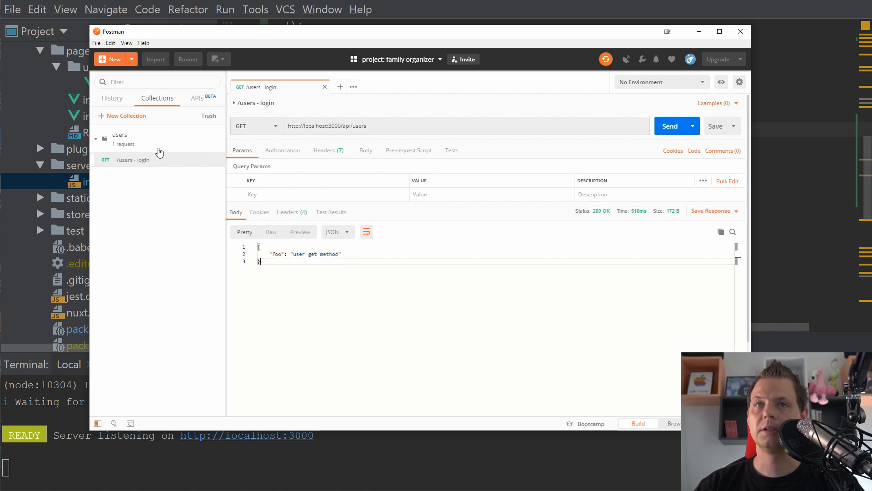
mouse_move(150, 160)
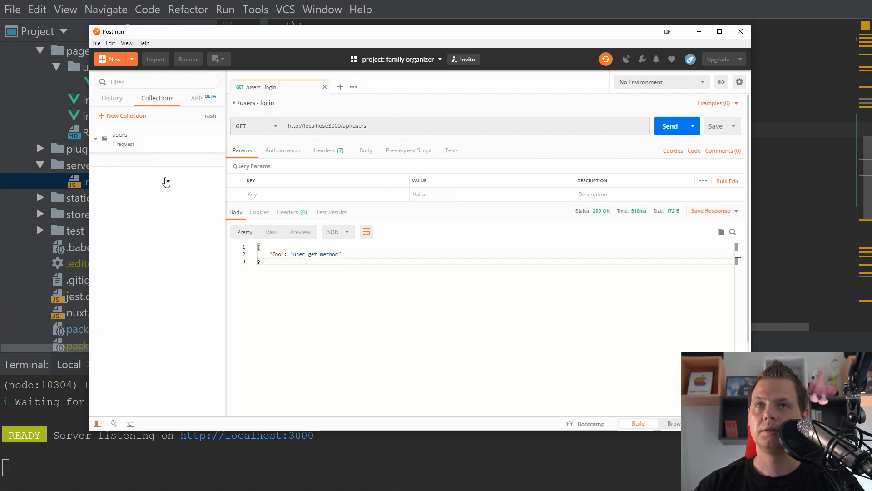
- Duplicate the login request and rename the copy '/users - create'
click(217, 159)
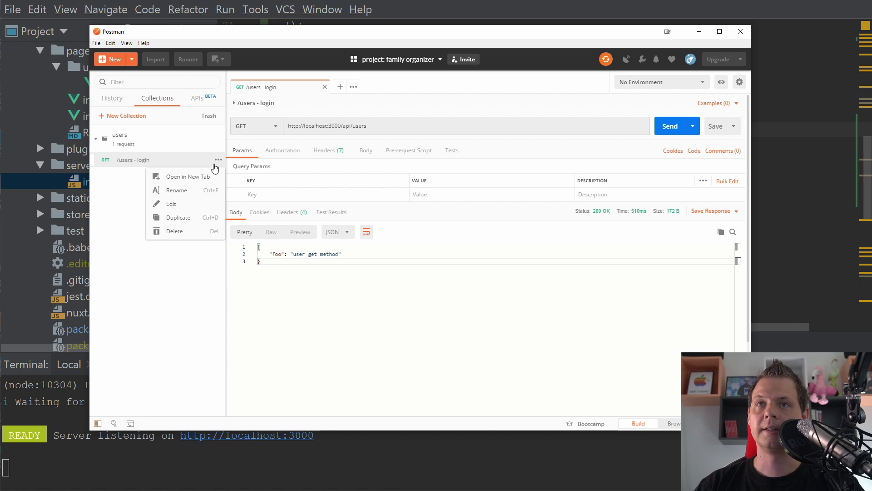
click(197, 220)
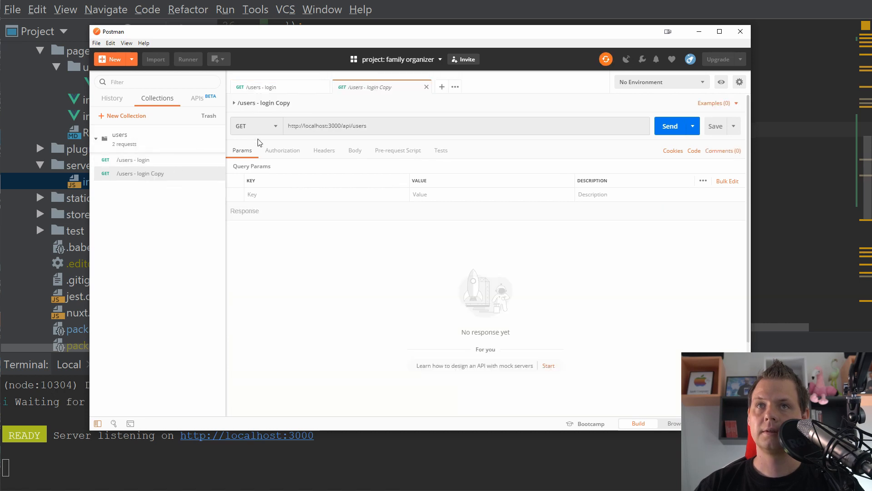
click(297, 103)
click(334, 107)
key(BackSpace)
key(BackSpace)
key(BackSpace)
text(create)
key(Return)
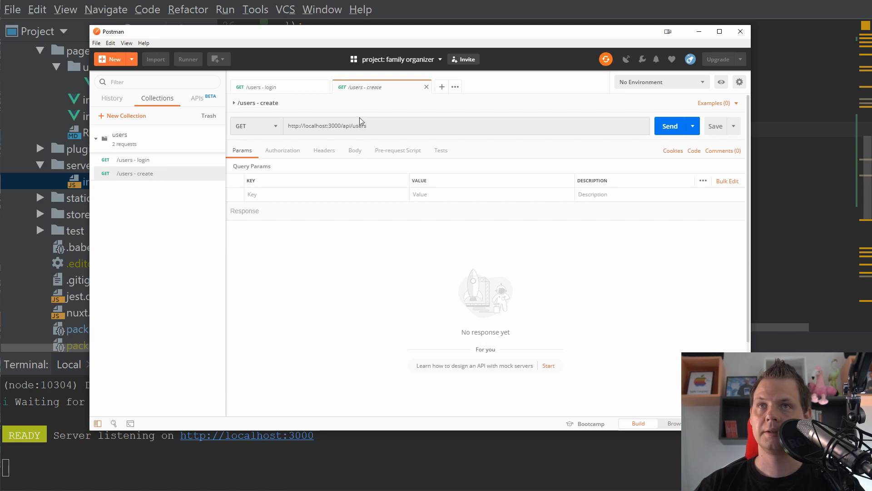
- Make '/users - create' a PUT request, save it, and send it to get 'user put method'
double_click(359, 125)
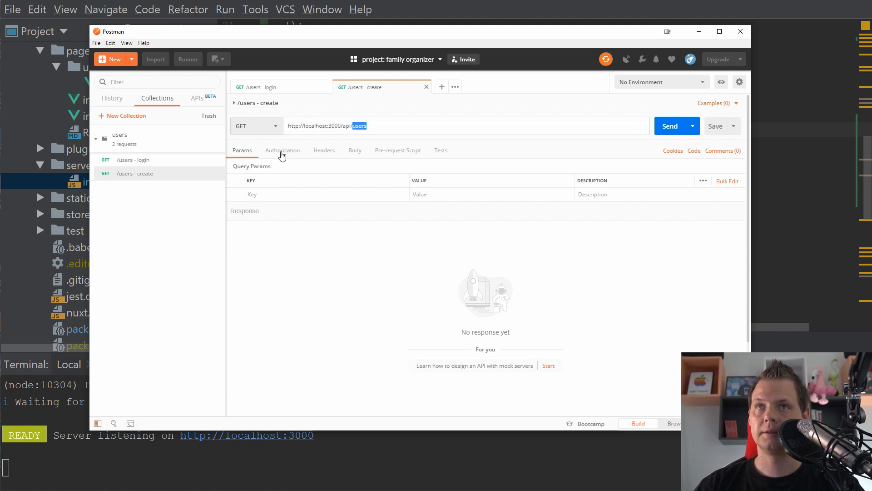
click(268, 127)
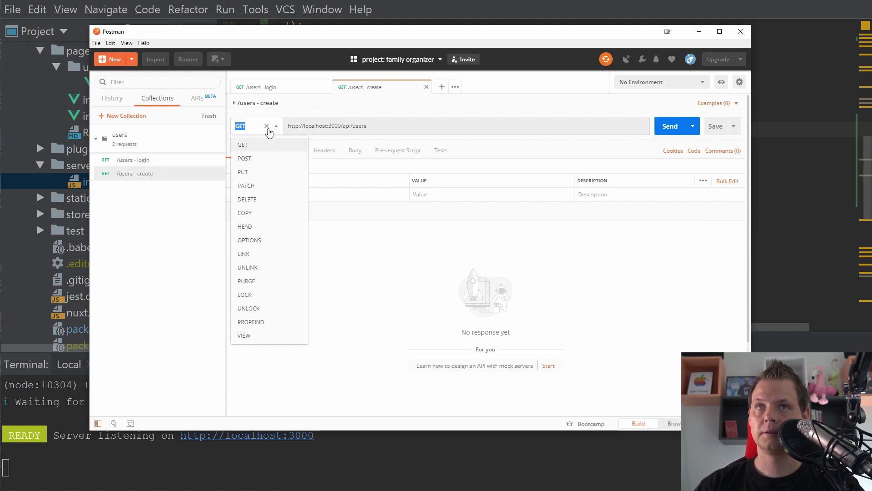
click(254, 172)
key(ctrl+s)
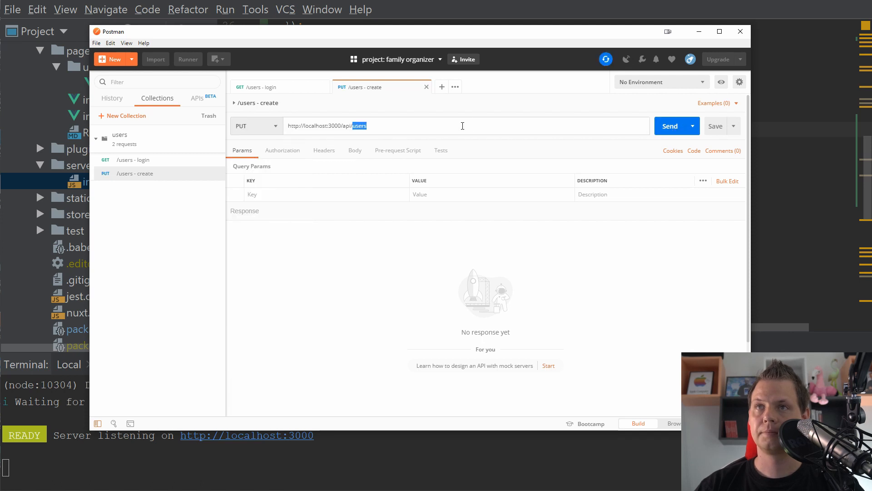
click(668, 126)
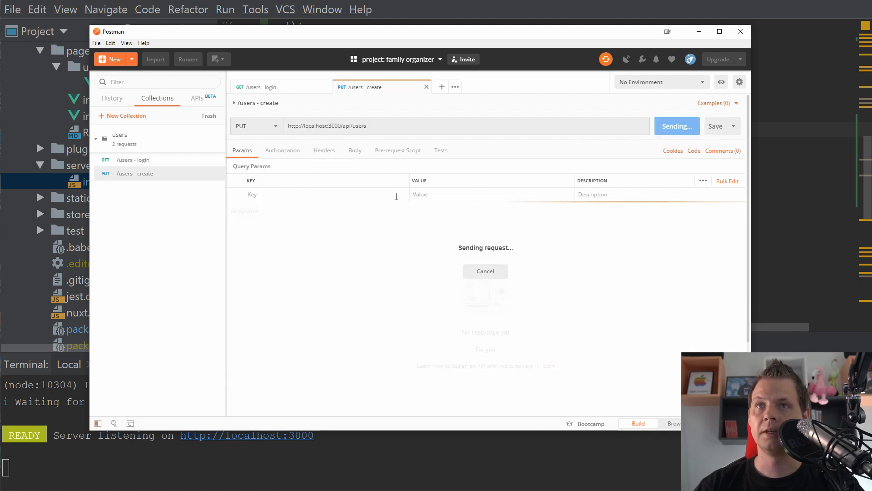
right_click(152, 176)
- Duplicate '/users - create' and rename the copy '/users - update'
click(167, 216)
click(164, 194)
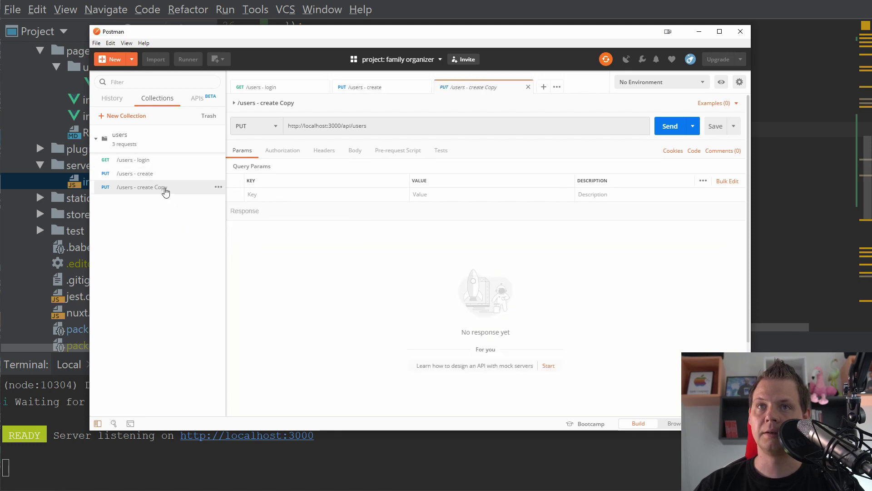
click(303, 105)
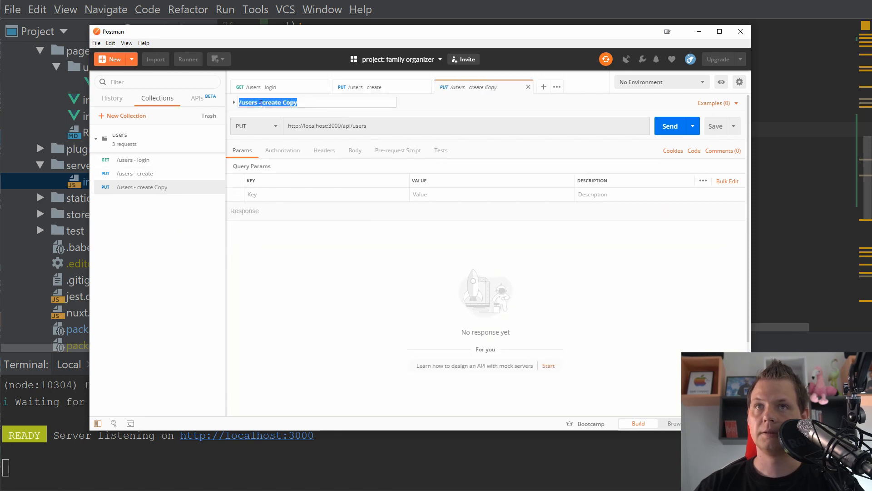
drag(262, 102, 352, 106)
key(BackSpace)
text(update)
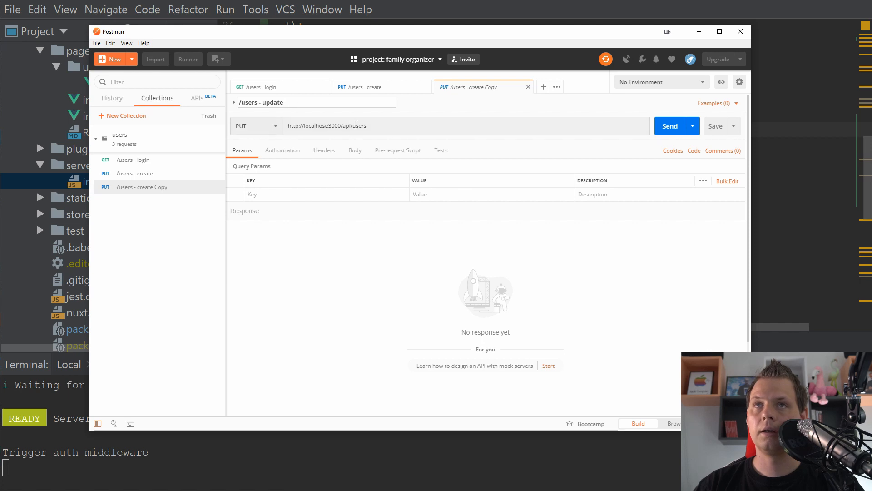
key(Return)
- Make '/users - update' a POST request, send it to get 'user post method', then return to WebStorm
click(272, 127)
click(253, 162)
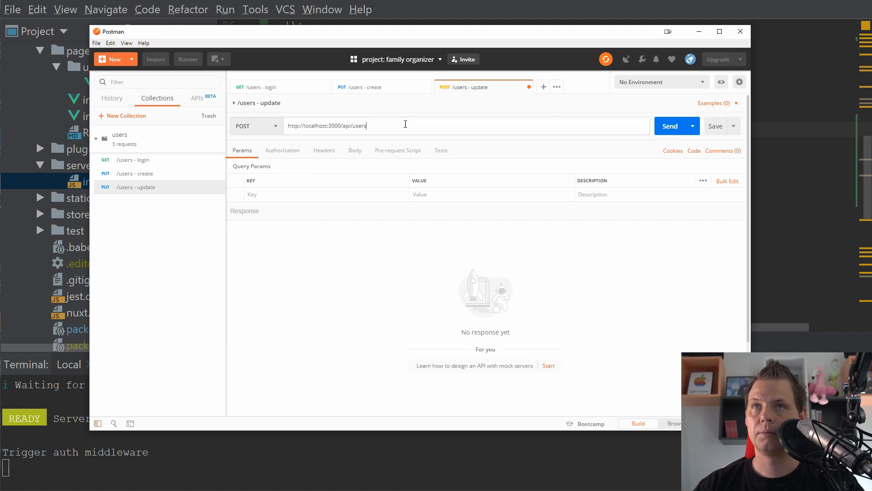
click(668, 129)
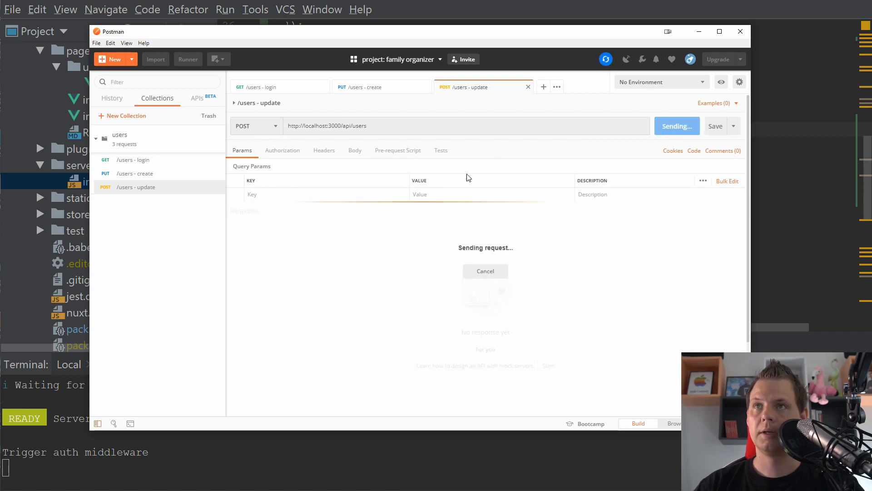
click(365, 256)
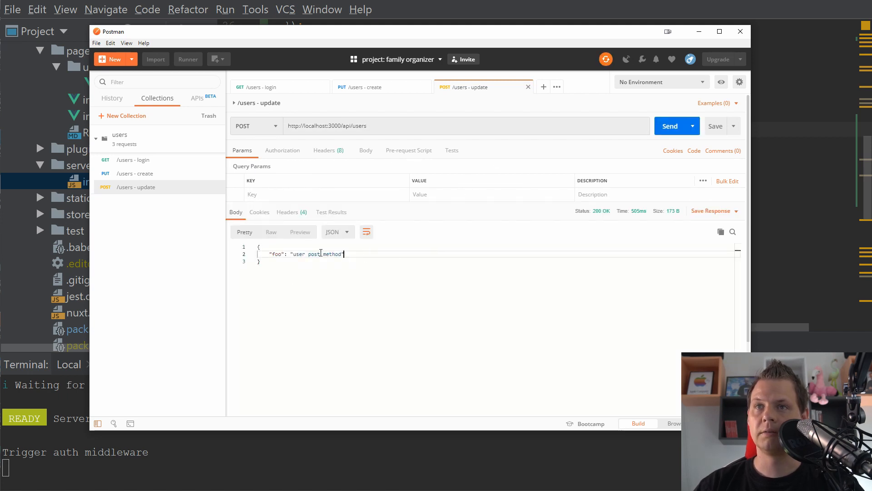
key(alt+Tab)
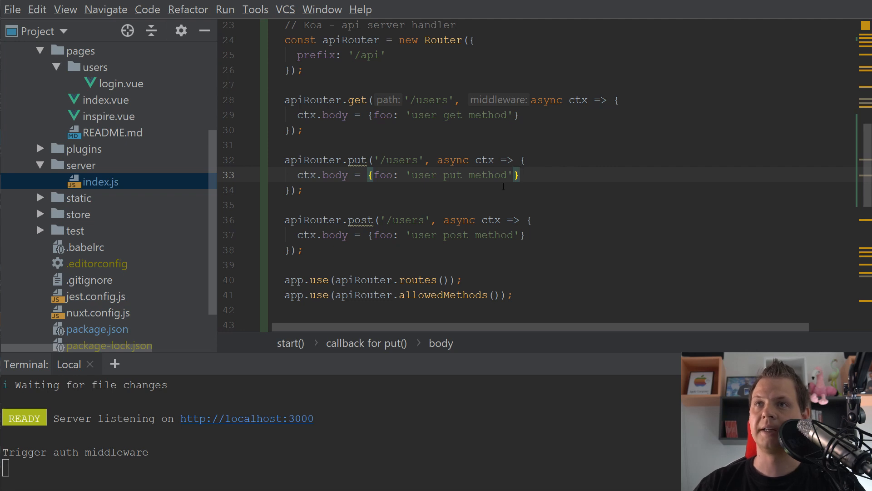
scroll(527, 144, down, 1)
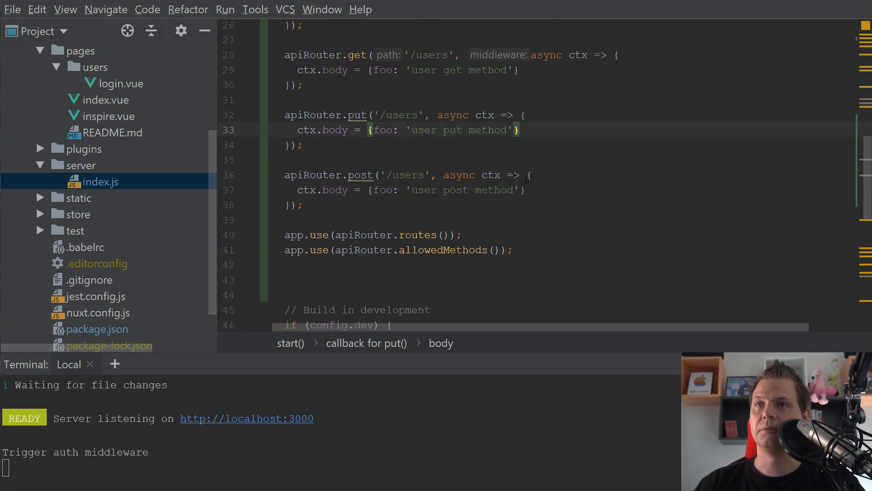